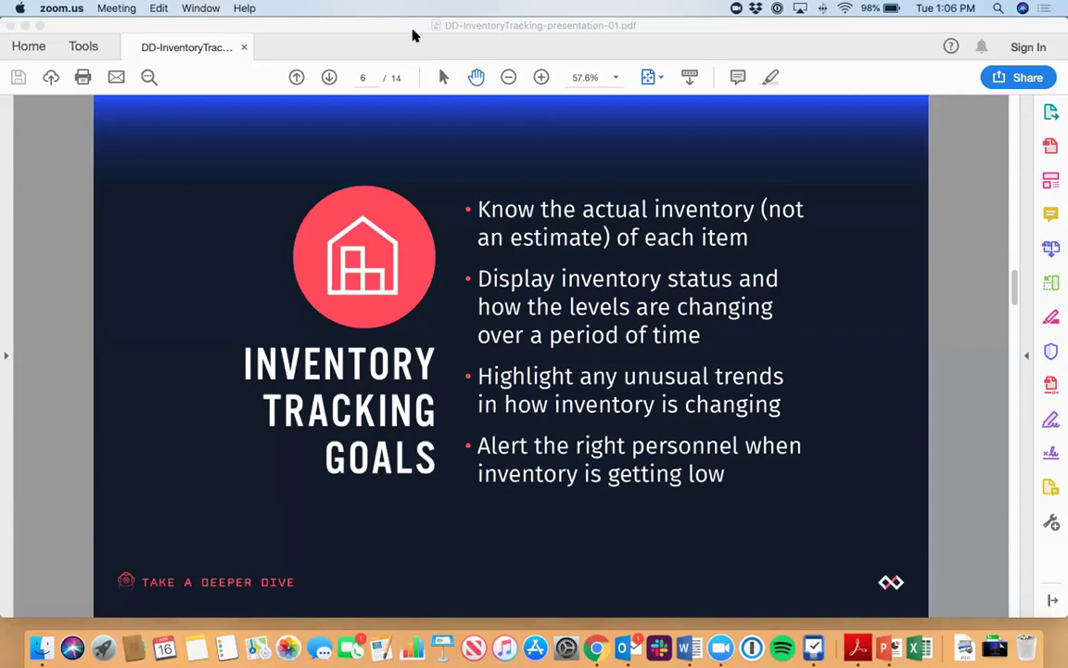
# - Present The Architecture of Inventory Tracking slide (page 7) in Acrobat Reader full screen mode
pyautogui.click(401, 114)
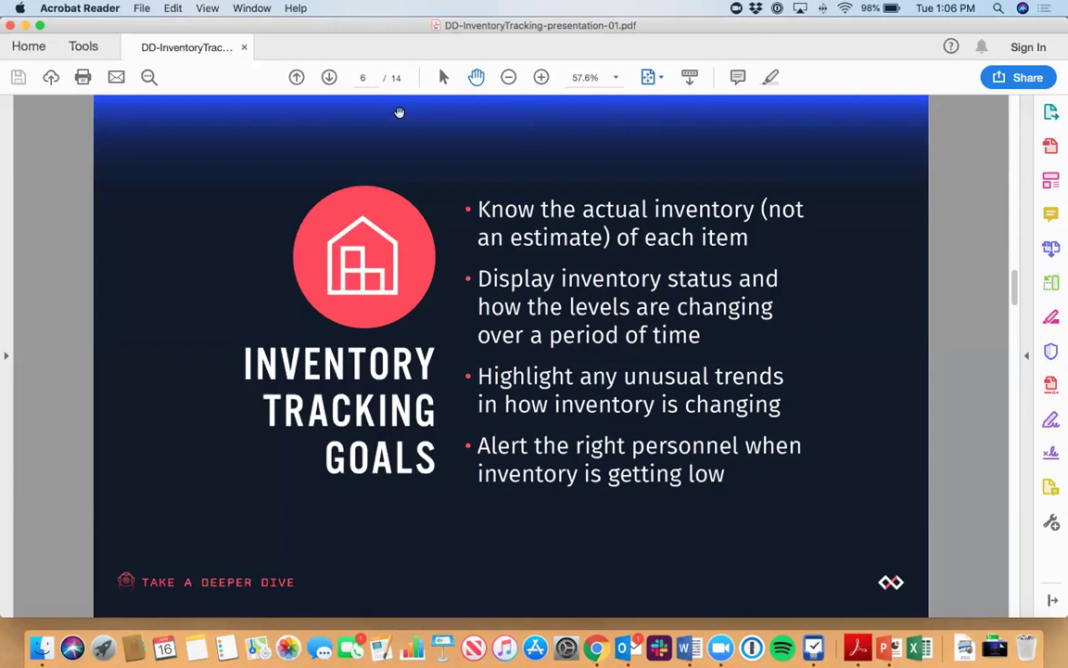
pyautogui.scroll(-2, 399, 112)
pyautogui.click(205, 8)
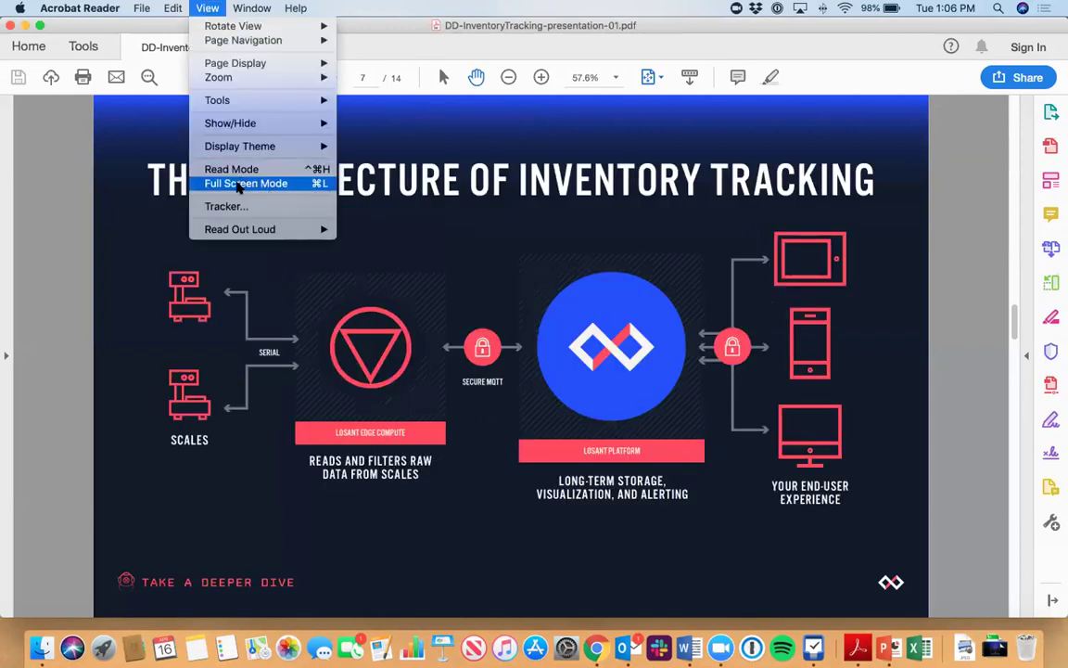
pyautogui.click(243, 183)
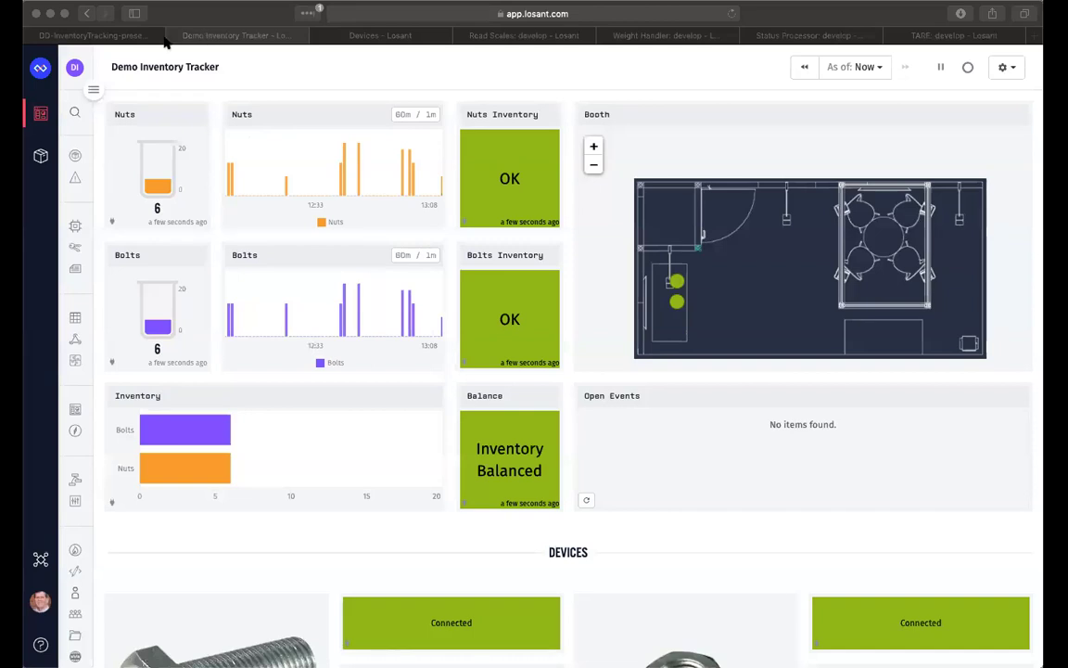
# - Switch to the DD-InventoryTracking presentation tab showing the Inventory Tracking title slide
pyautogui.click(130, 40)
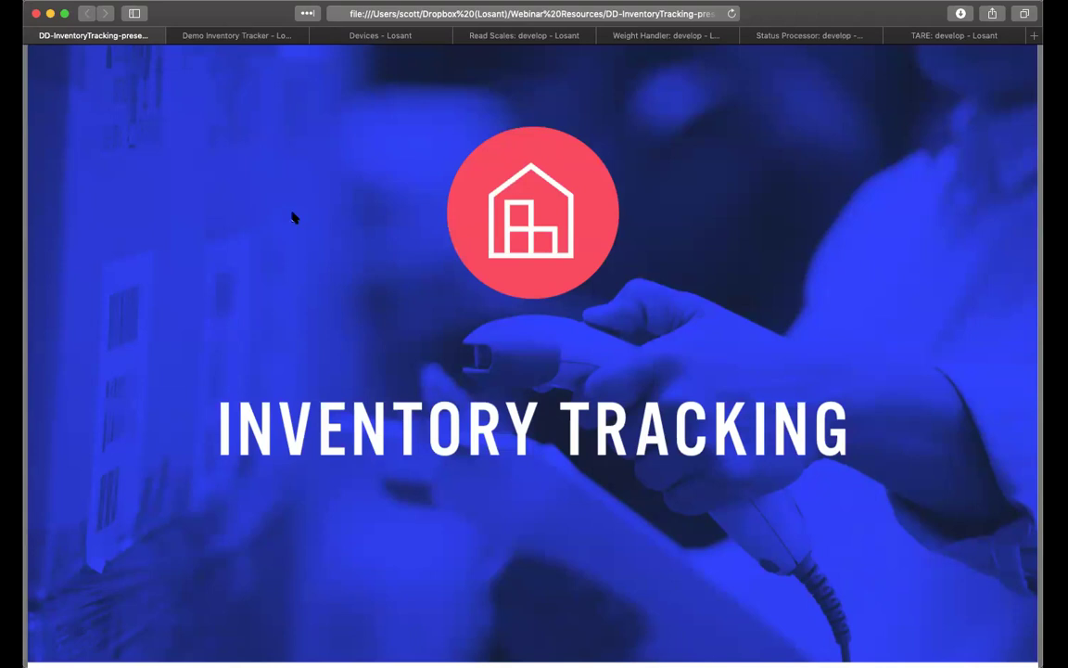
# - Scroll past the Inventory Tracking Goals slide to The Architecture of Inventory Tracking slide
pyautogui.scroll(-2, 306, 323)
pyautogui.scroll(-15, 309, 324)
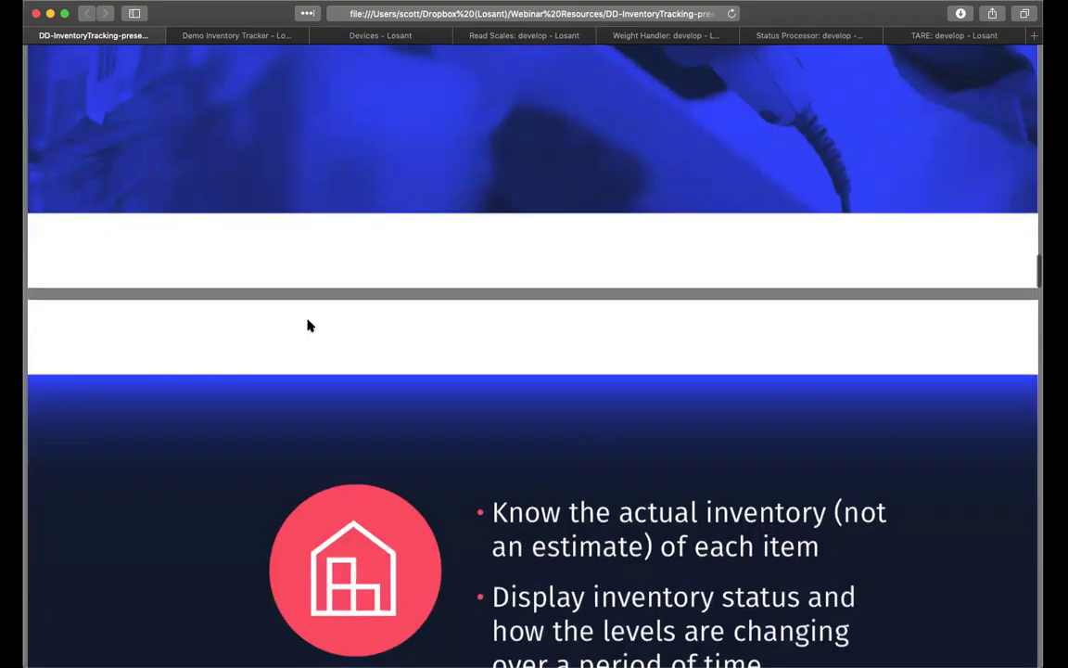
pyautogui.scroll(-2, 309, 325)
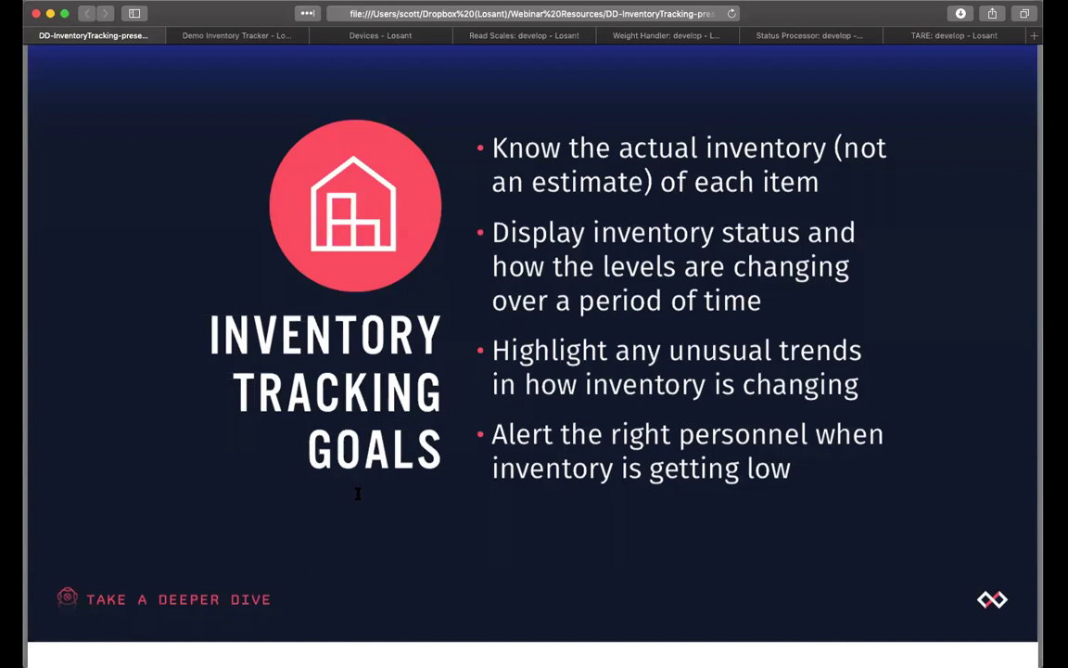
pyautogui.scroll(-10, 357, 494)
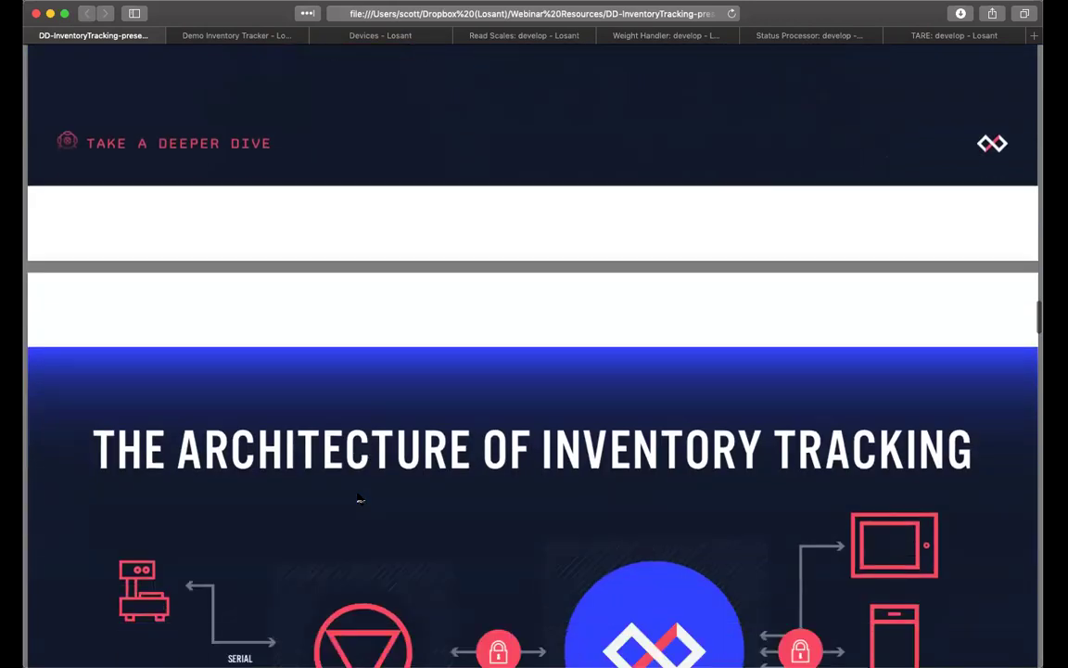
# - Scroll past the architecture diagram to the Inventory Monitoring photo of scales and bins
pyautogui.scroll(-3, 362, 510)
pyautogui.scroll(-2, 376, 553)
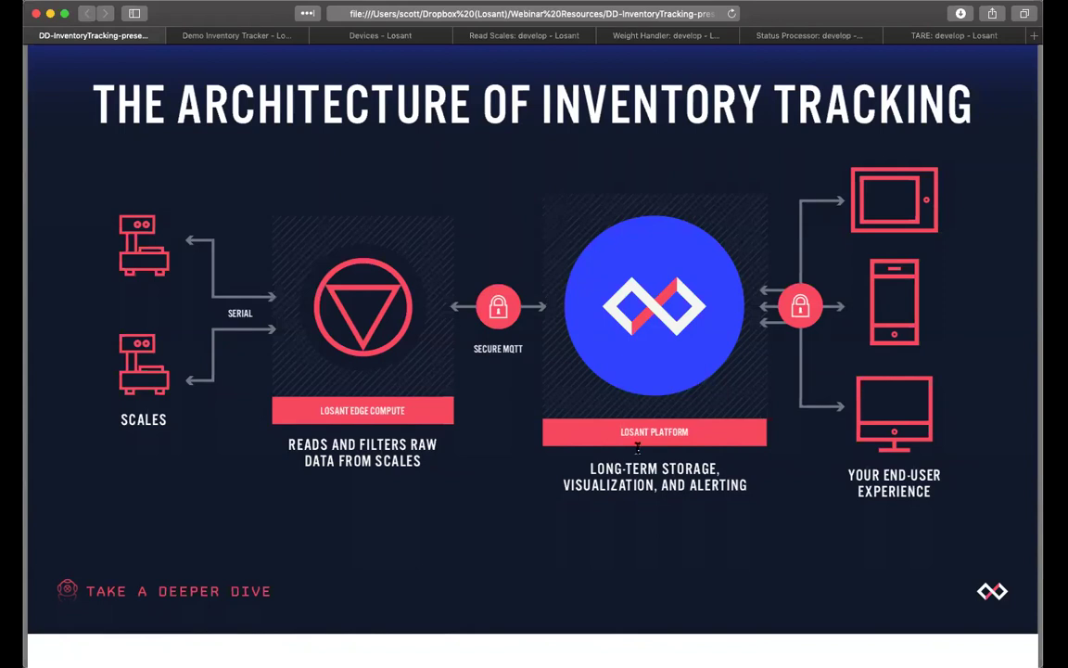
pyautogui.scroll(-2, 637, 449)
pyautogui.scroll(-10, 637, 449)
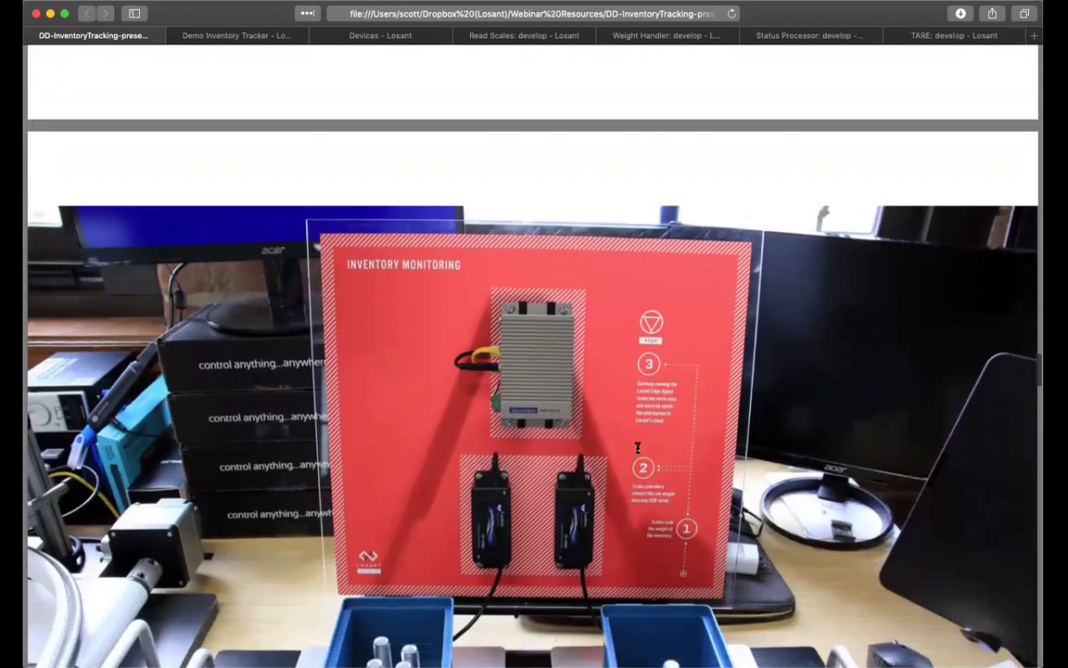
# - Scroll through the Inventory Monitoring photo slide showing the gateway, two scales and bolt bins
pyautogui.scroll(-1, 637, 449)
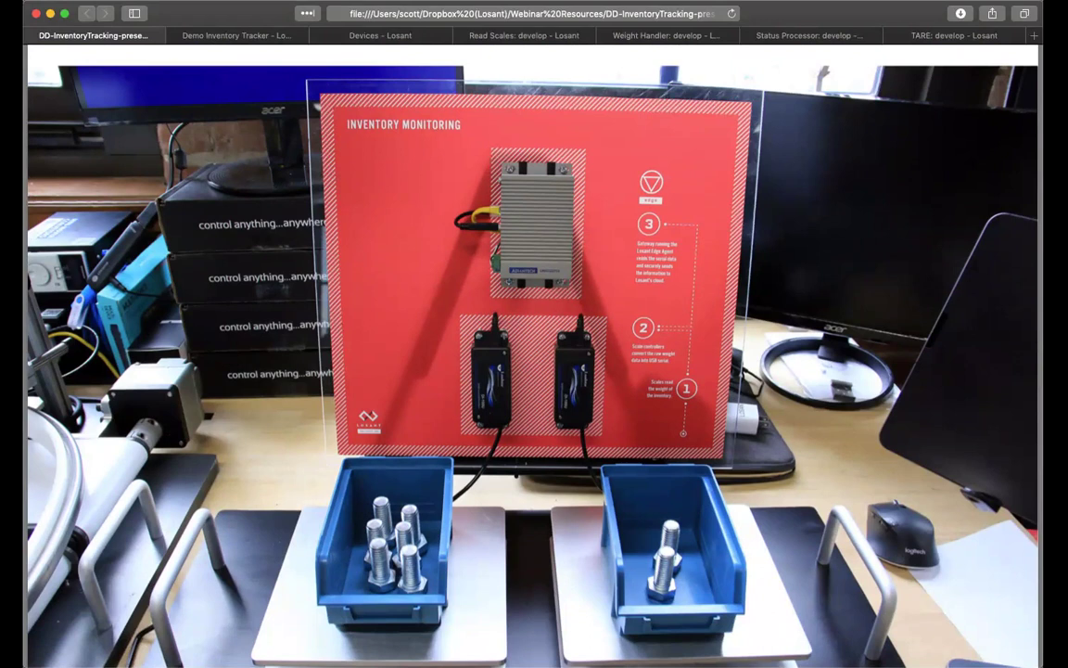
pyautogui.scroll(-10, 121, 455)
pyautogui.scroll(-3, 120, 456)
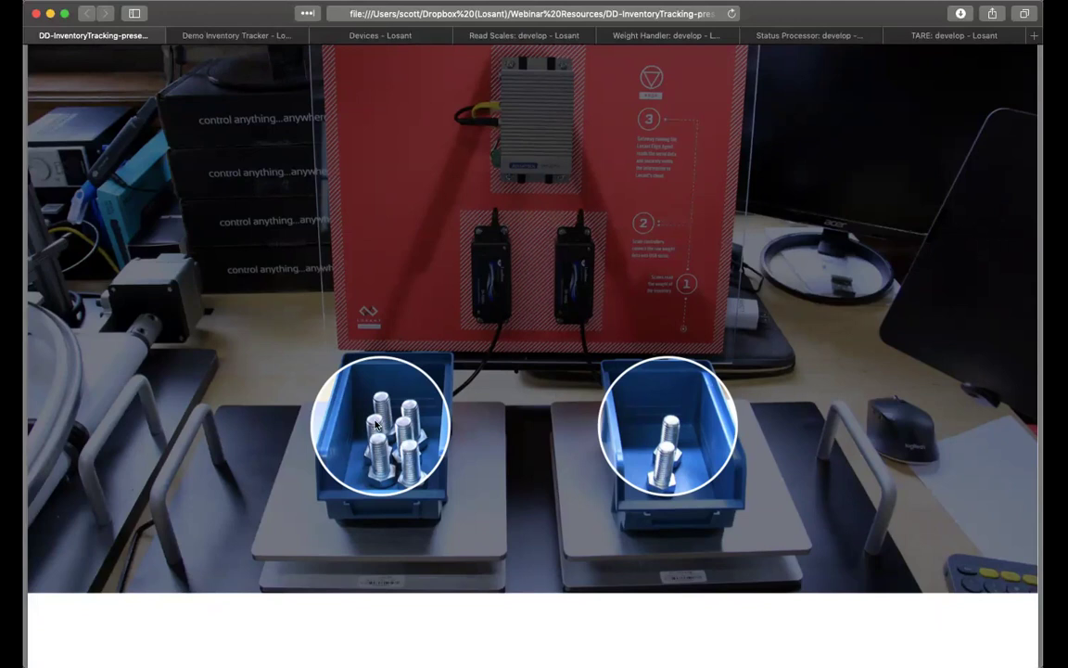
pyautogui.scroll(-5, 337, 378)
pyautogui.scroll(-12, 376, 425)
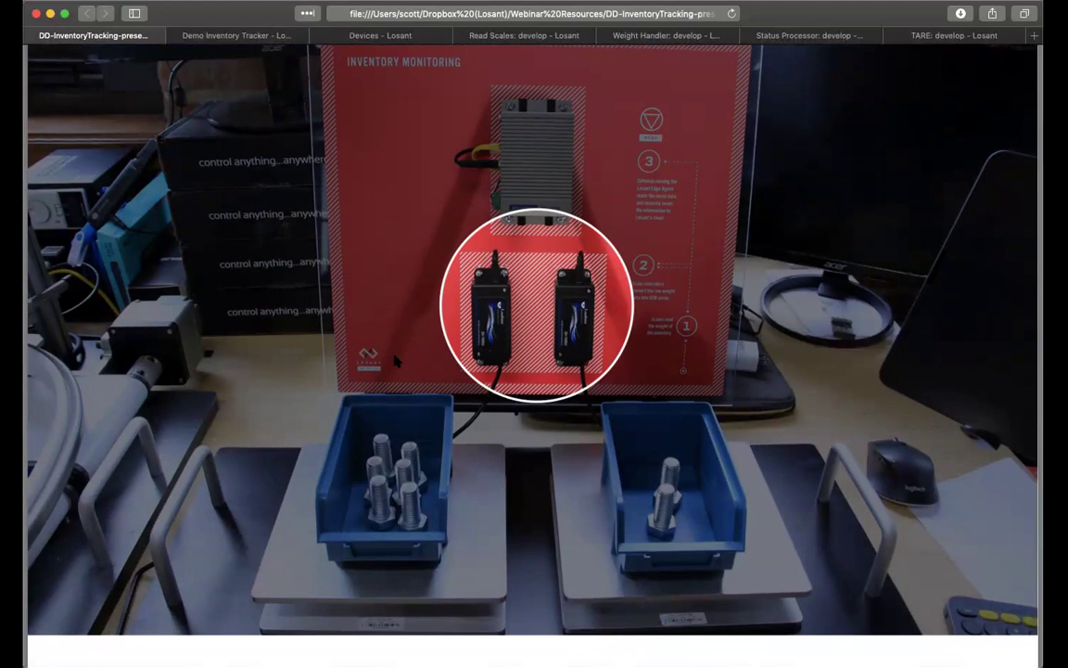
pyautogui.scroll(-10, 395, 361)
pyautogui.scroll(-3, 395, 361)
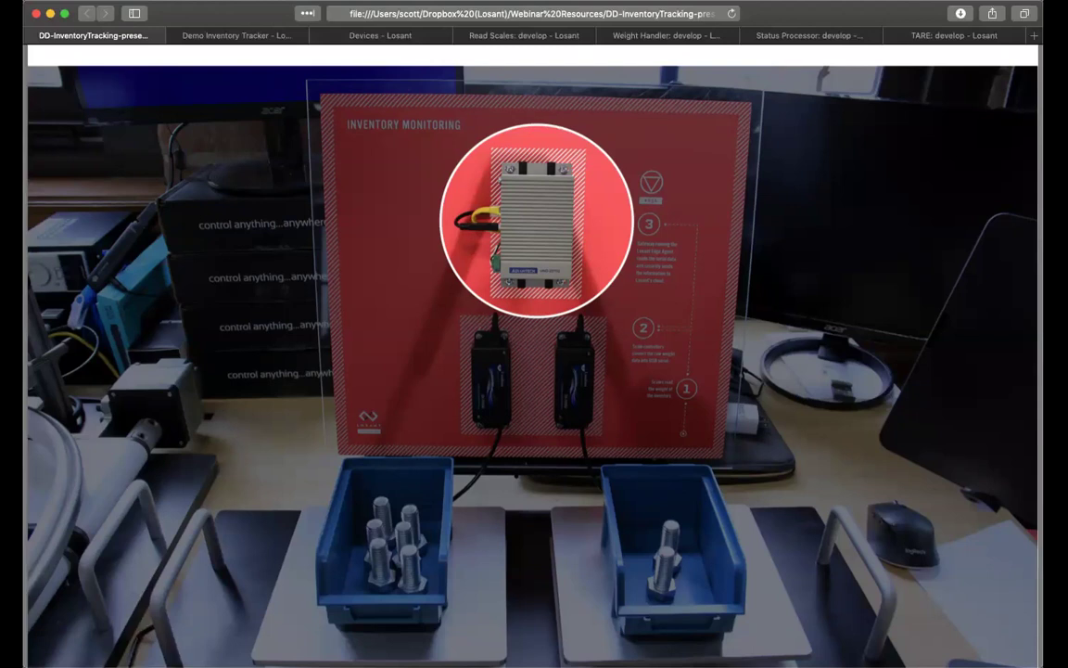
# - Switch to the Demo Inventory Tracker dashboard, now reading 8 nuts and 8 bolts, balanced
pyautogui.click(206, 39)
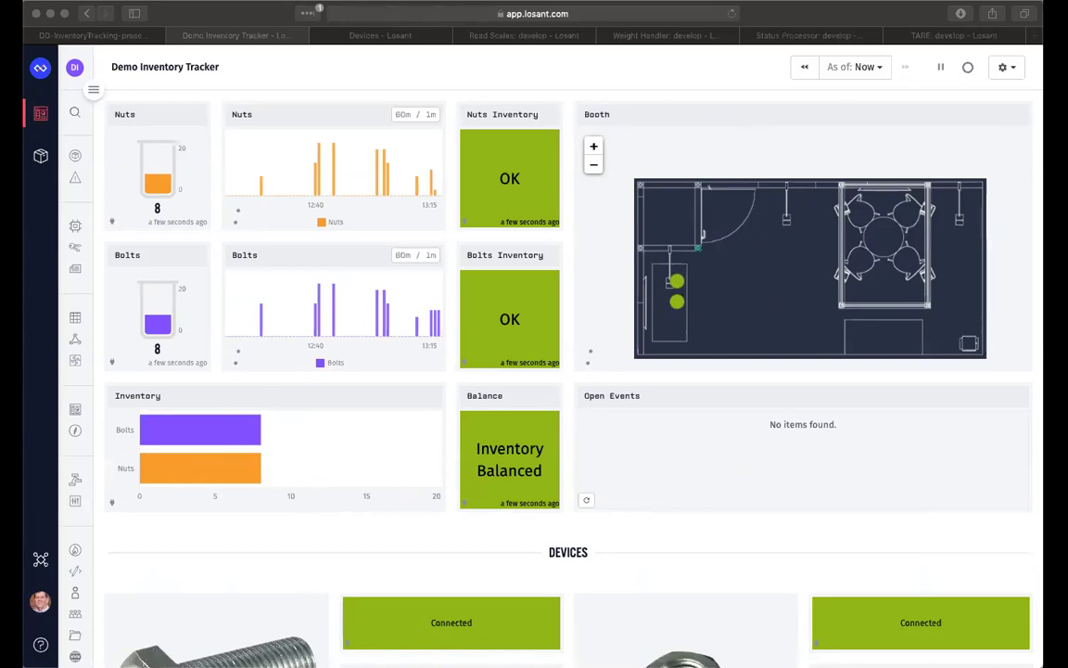
pyautogui.click(390, 38)
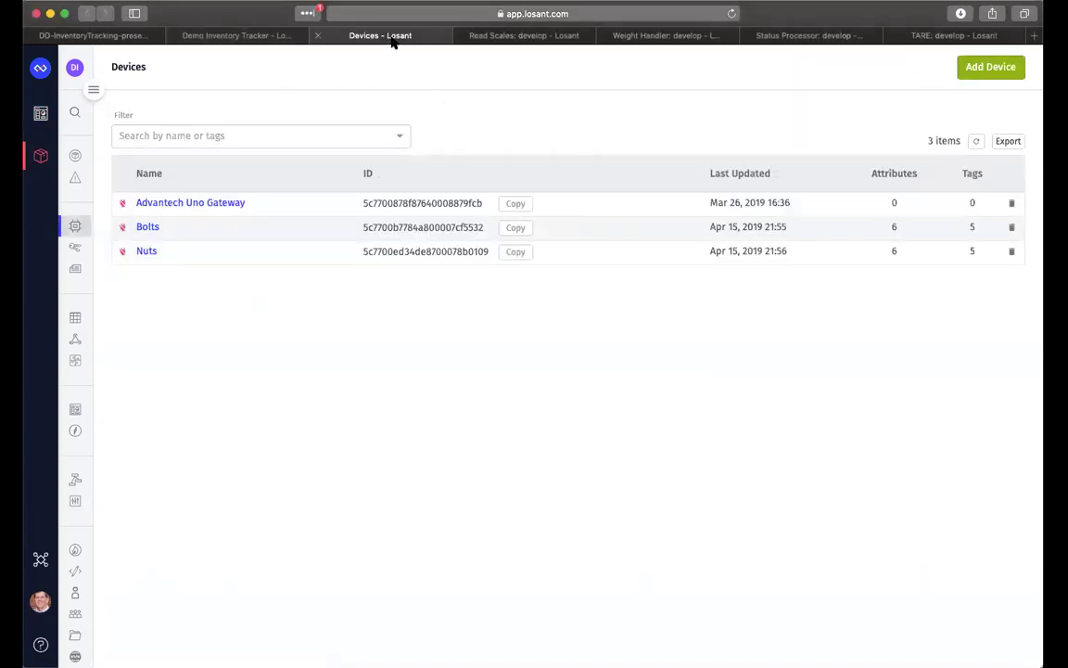
pyautogui.click(146, 229)
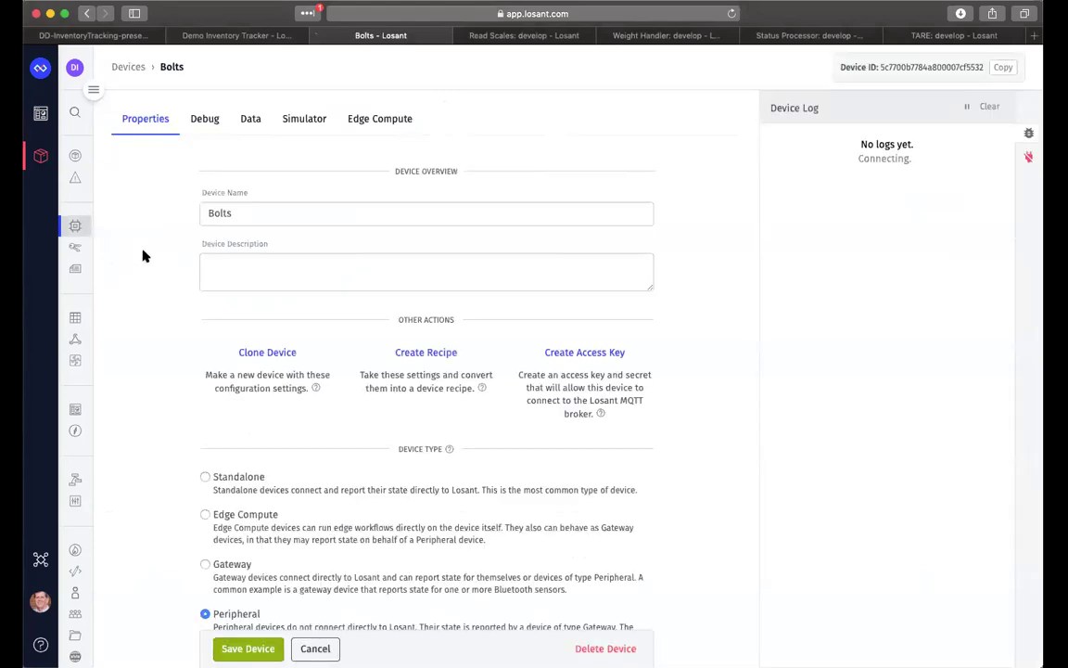
pyautogui.scroll(-5, 137, 405)
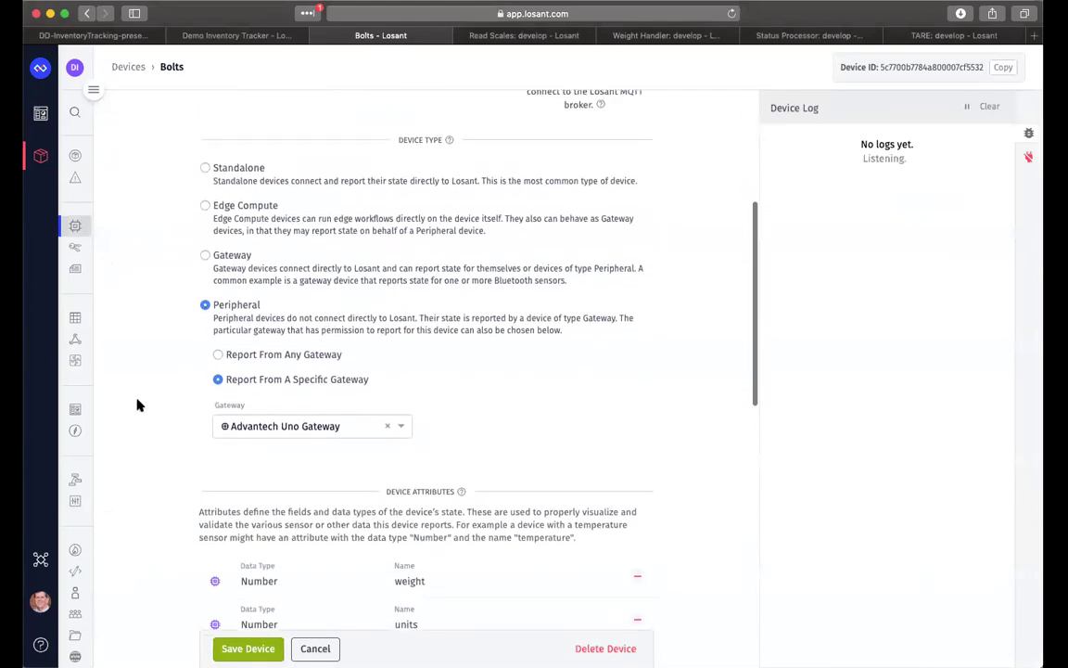
pyautogui.scroll(1, 137, 406)
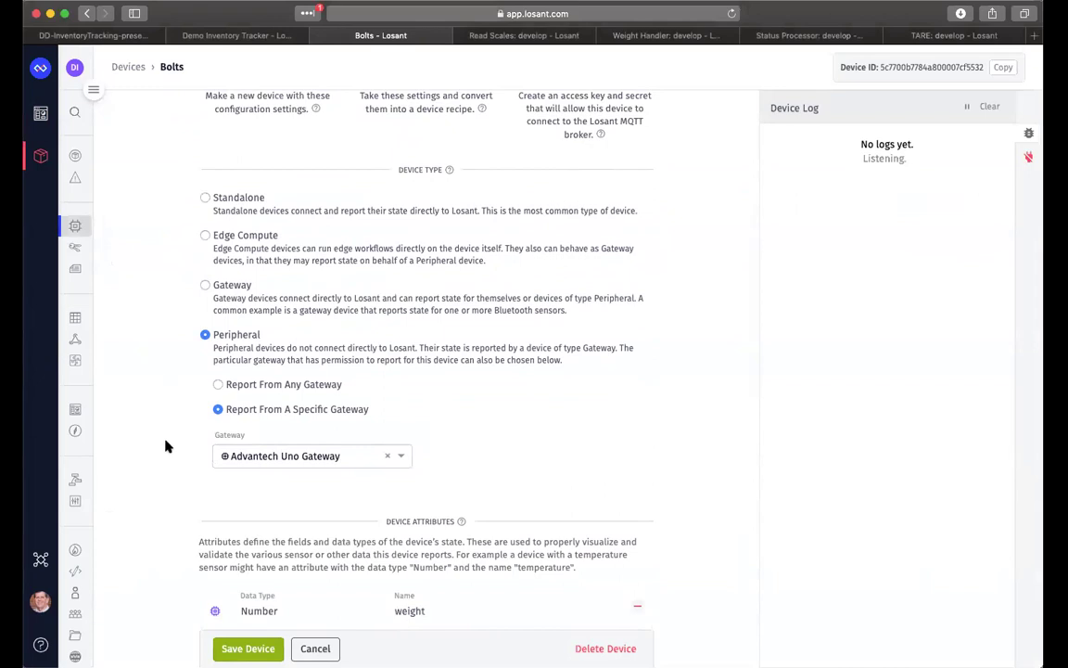
pyautogui.scroll(-5, 165, 446)
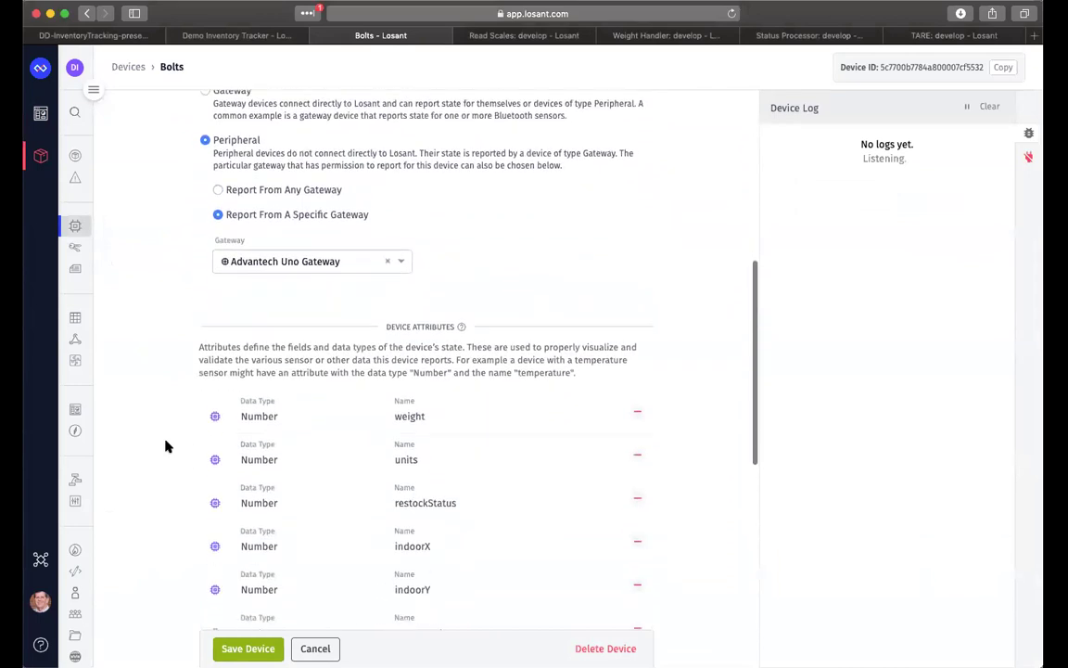
pyautogui.scroll(1, 165, 446)
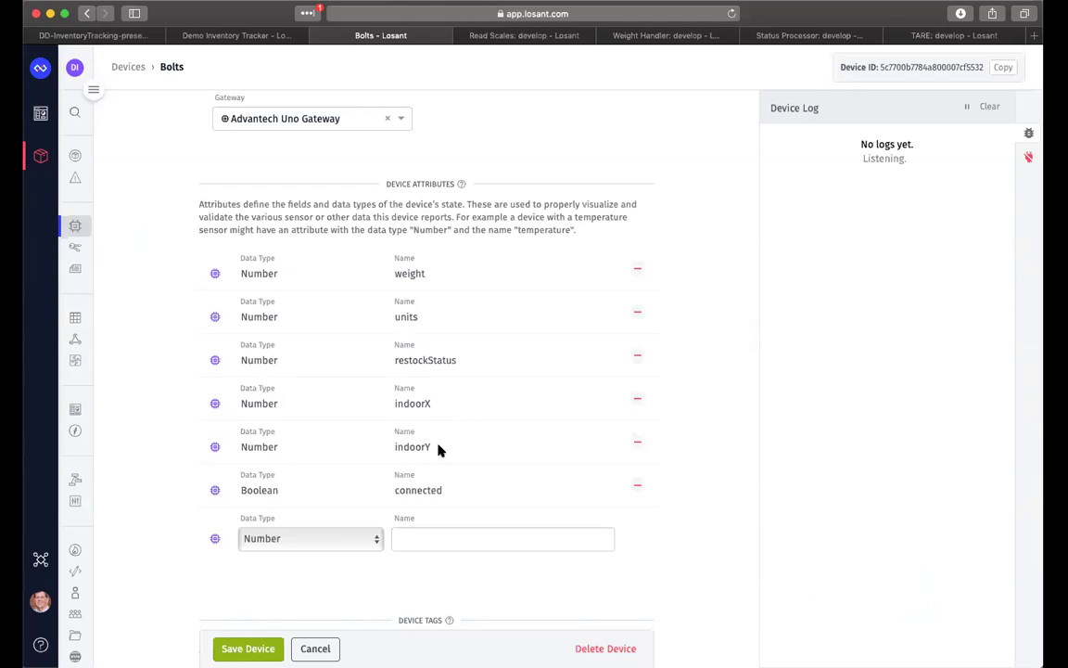
pyautogui.scroll(-2, 318, 486)
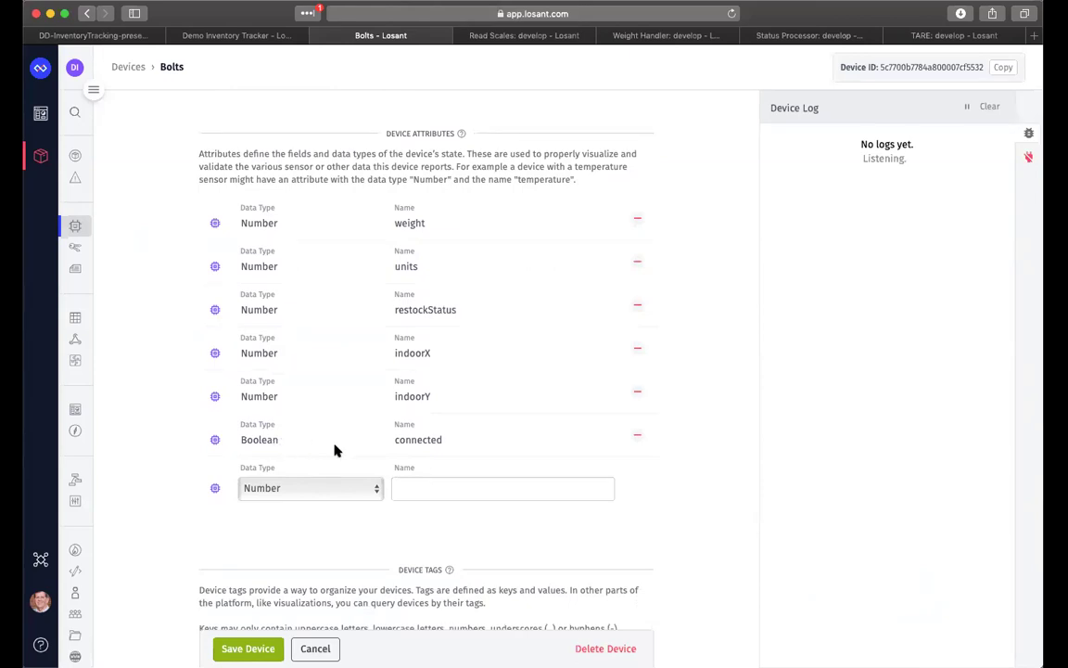
# - Hide the Device Log and review the Bolts device's serial path and restockThreshhold 4 tags
pyautogui.scroll(-5, 212, 478)
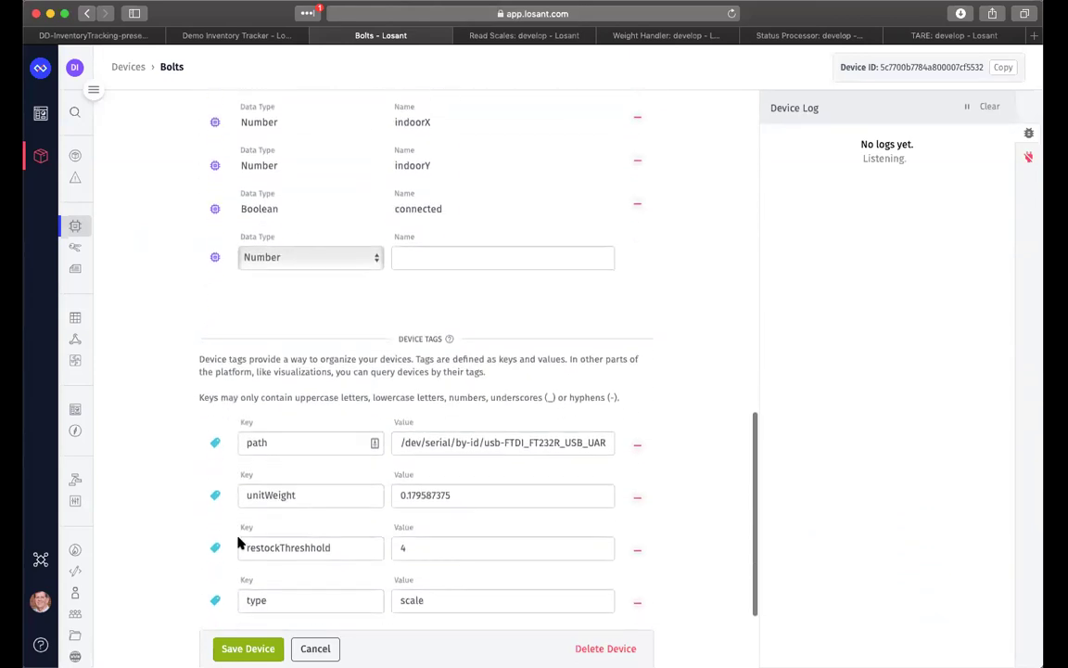
pyautogui.scroll(-1, 183, 532)
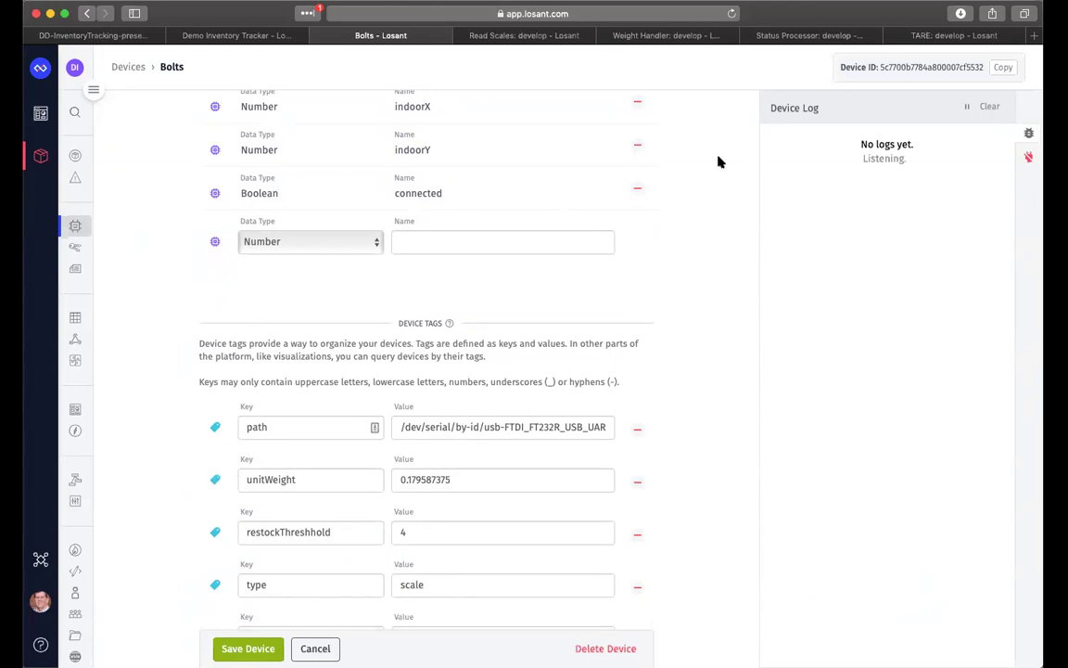
pyautogui.click(1030, 134)
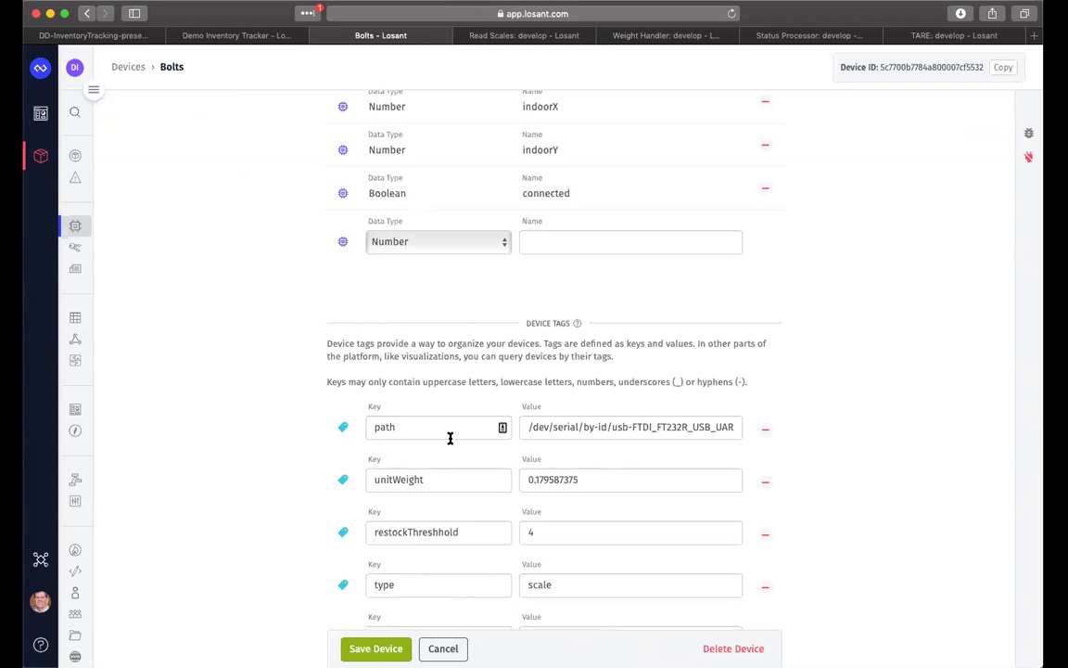
pyautogui.click(536, 429)
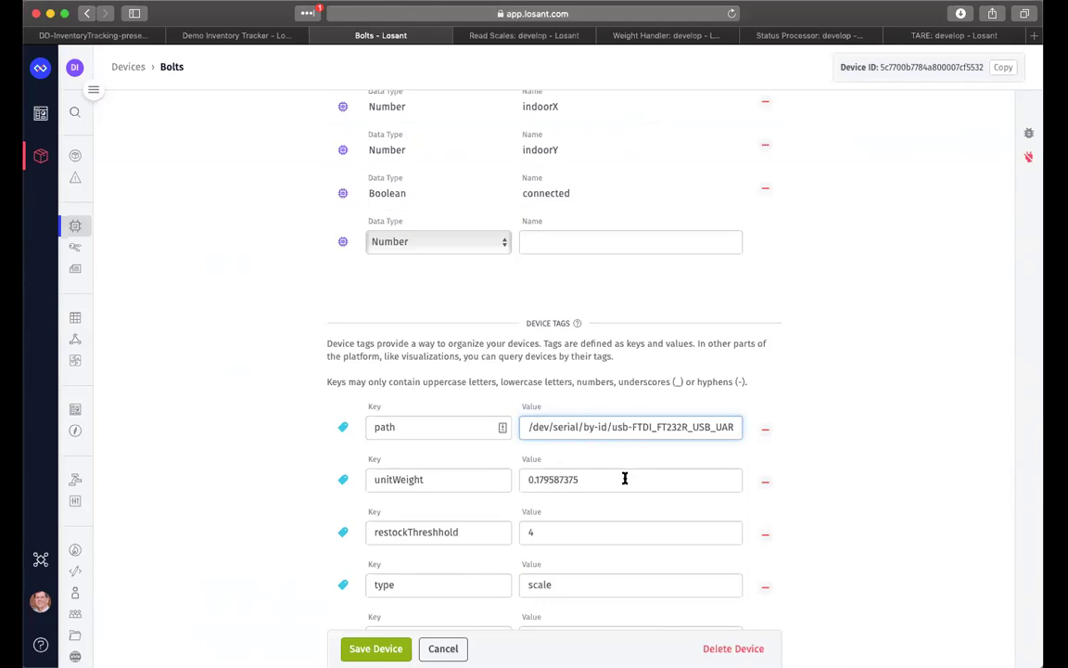
pyautogui.click(554, 531)
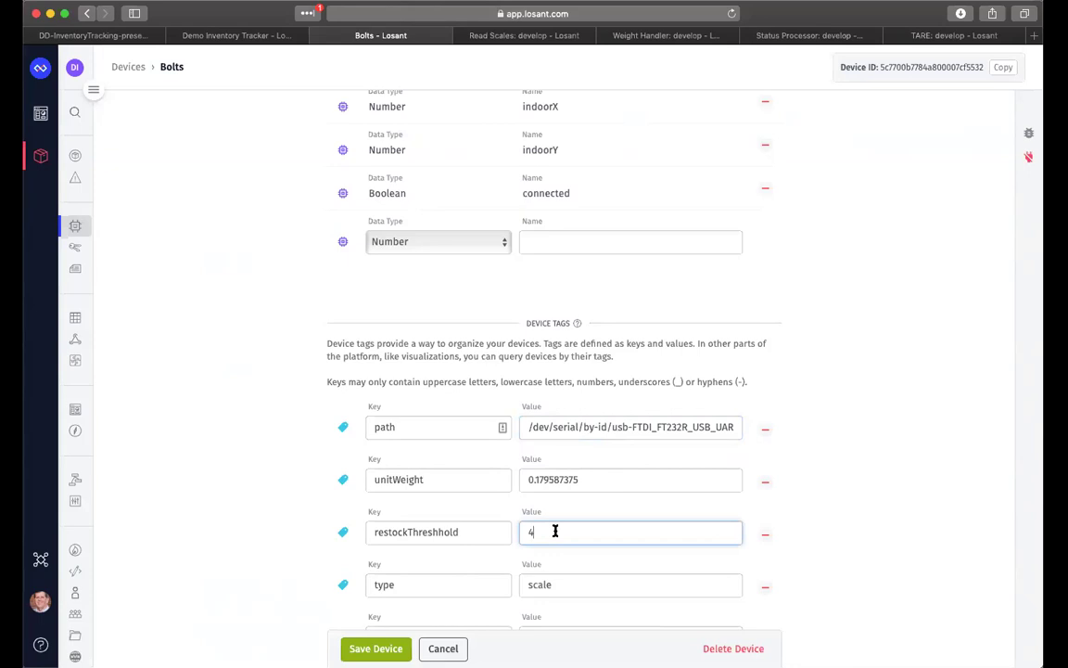
pyautogui.scroll(10, 231, 408)
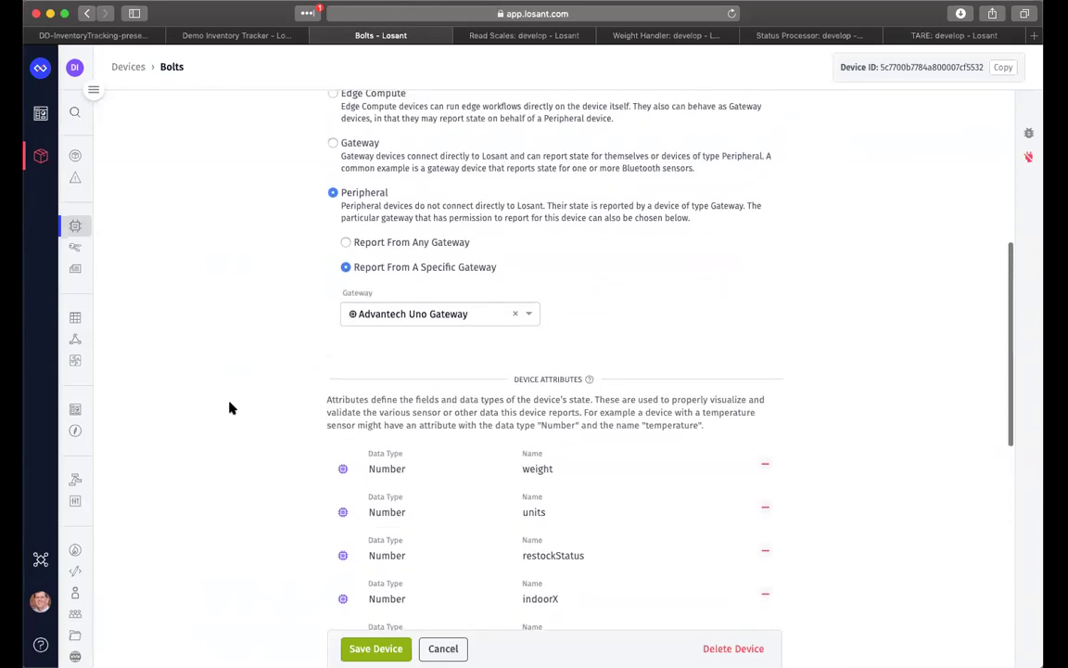
# - Cancel the Bolts device edit and open the Read Scales develop workflow
pyautogui.click(443, 646)
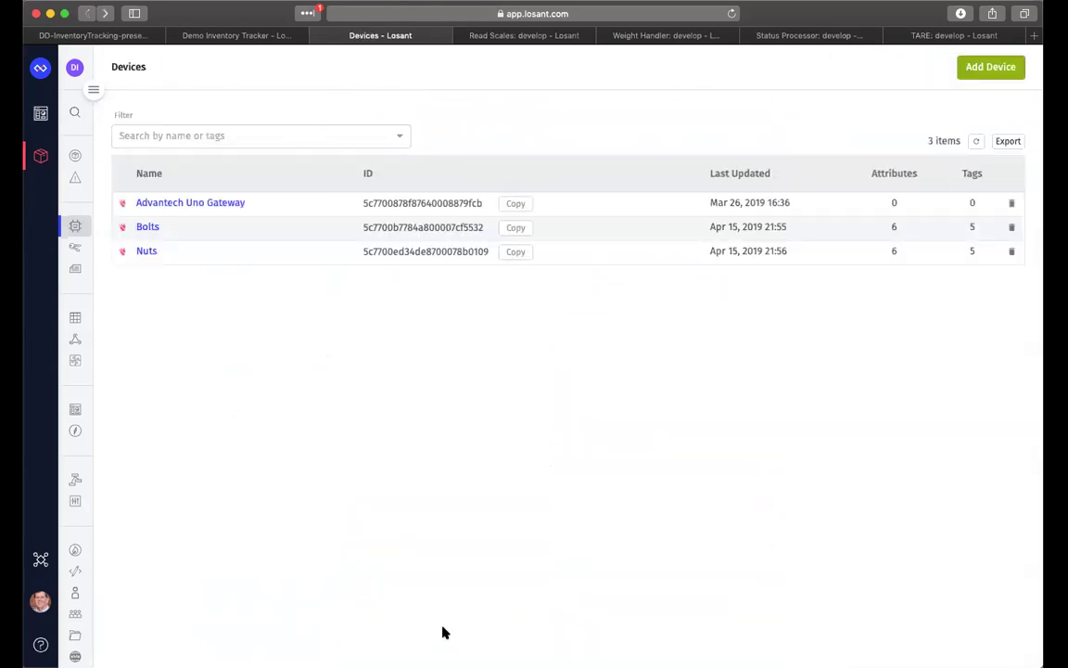
pyautogui.click(515, 36)
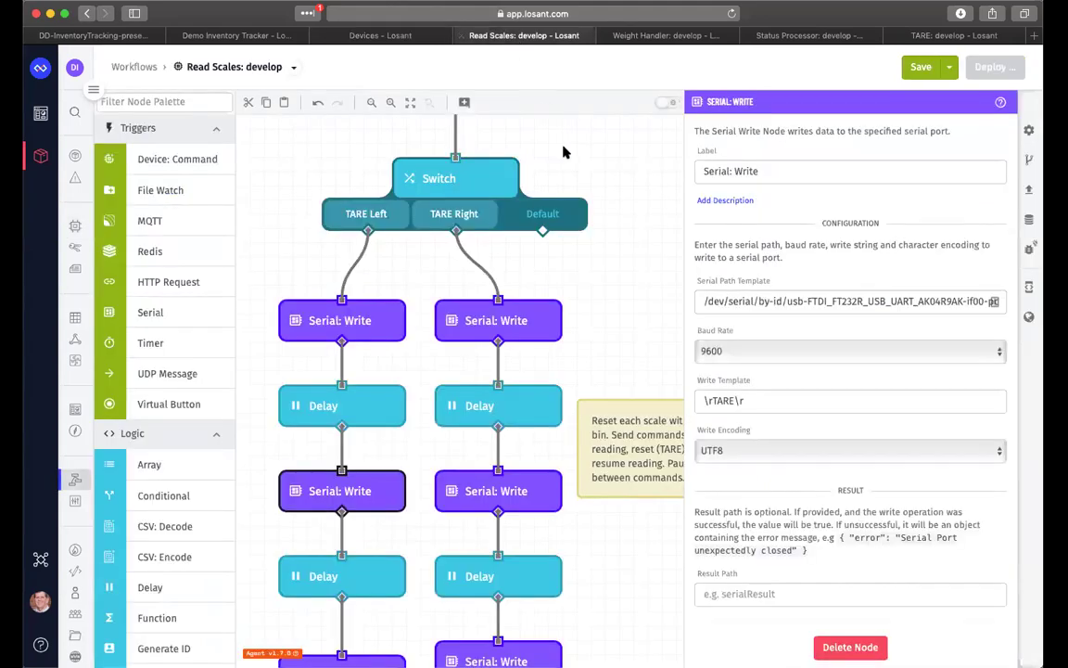
pyautogui.scroll(10, 504, 127)
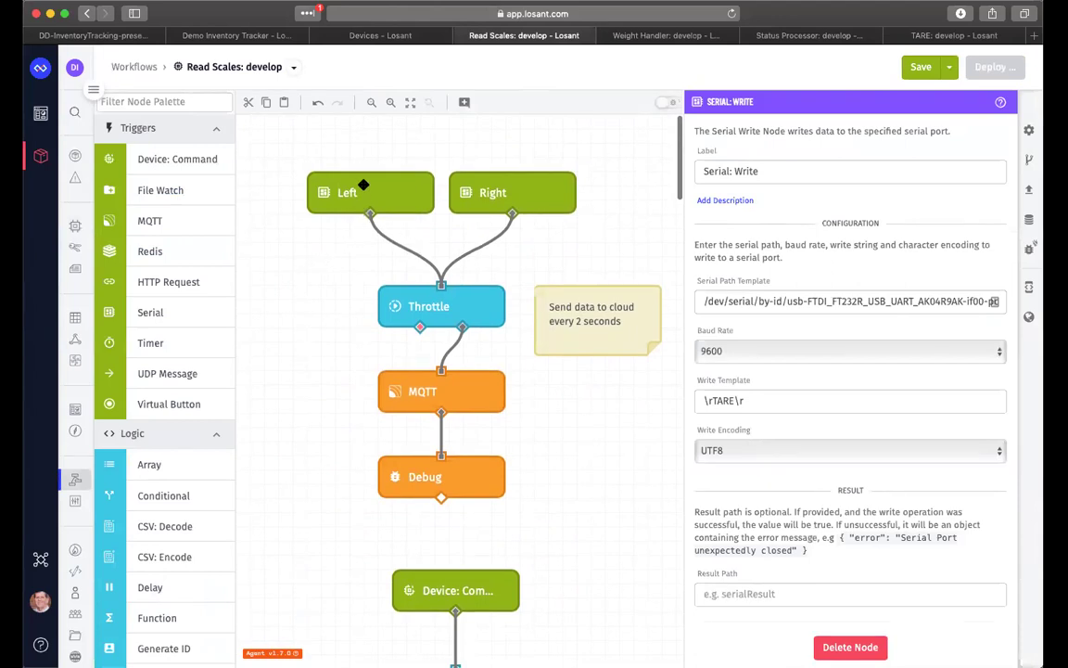
# - Review the Left serial trigger settings and the Throttle node's 30-per-minute rate
pyautogui.click(364, 185)
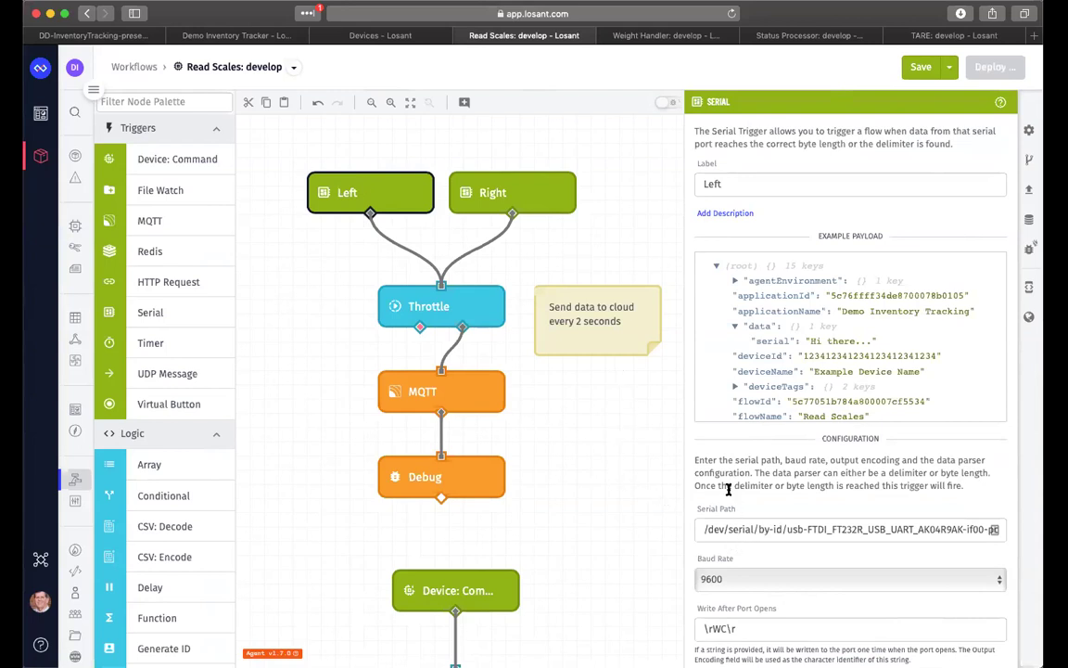
pyautogui.scroll(-3, 729, 489)
pyautogui.scroll(-1, 729, 488)
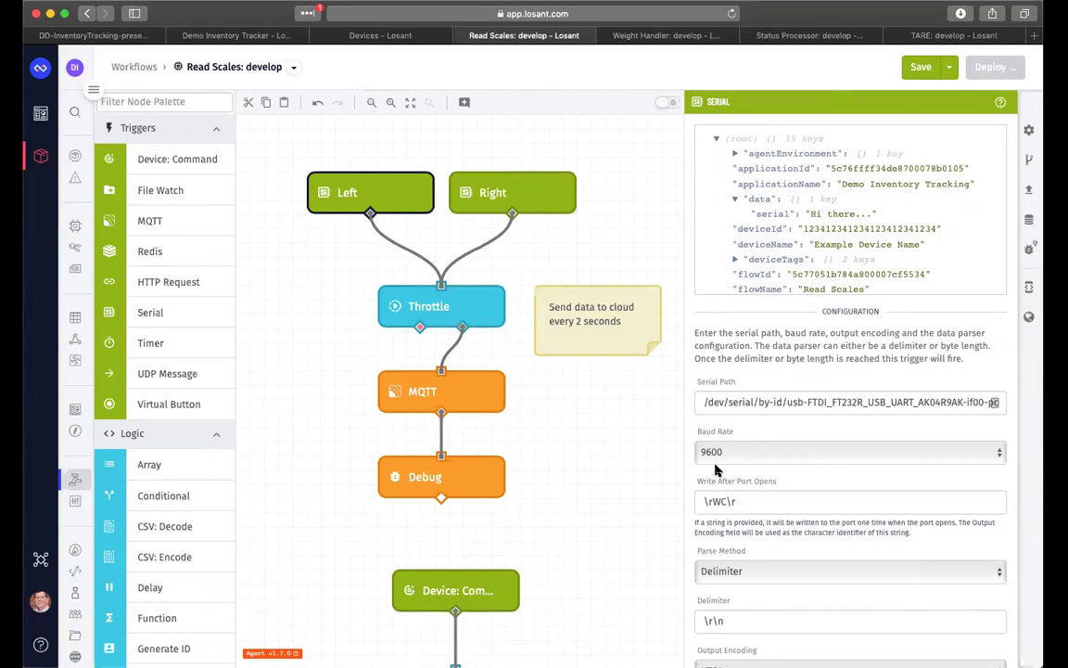
pyautogui.scroll(-3, 712, 474)
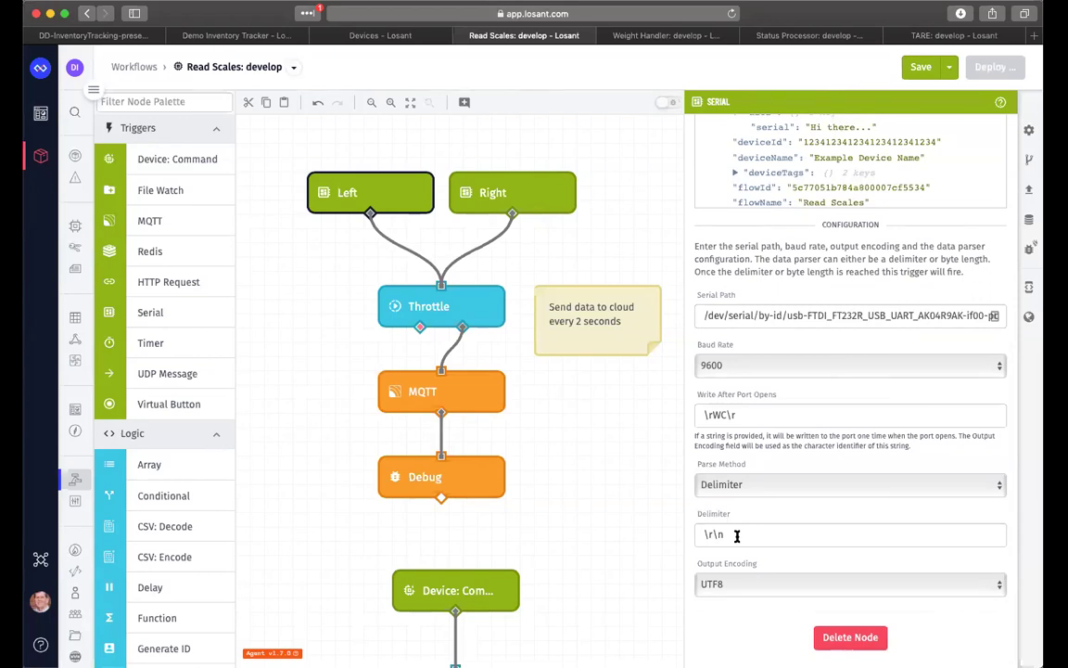
pyautogui.click(461, 306)
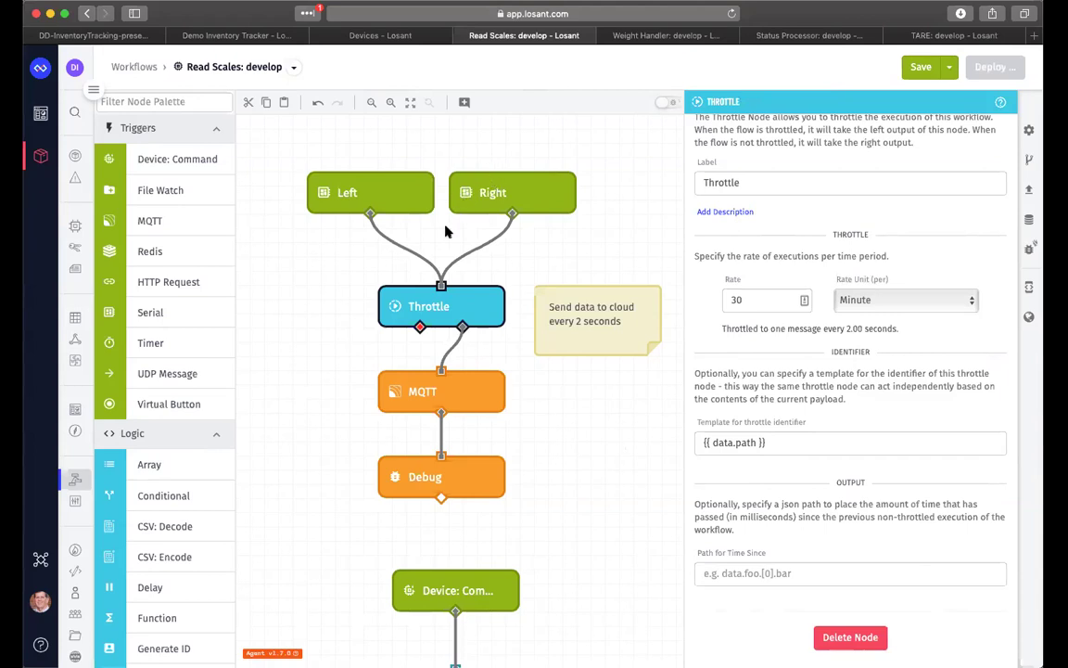
# - Check the MQTT node's topic and message, then open the Weight Handler develop workflow
pyautogui.click(455, 402)
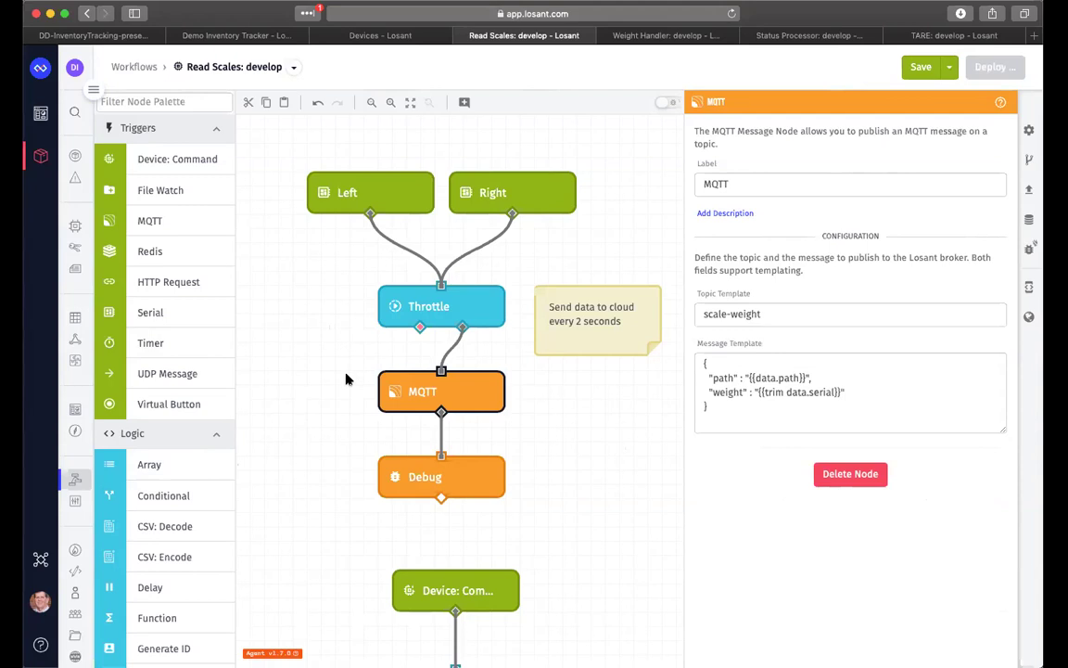
pyautogui.click(668, 36)
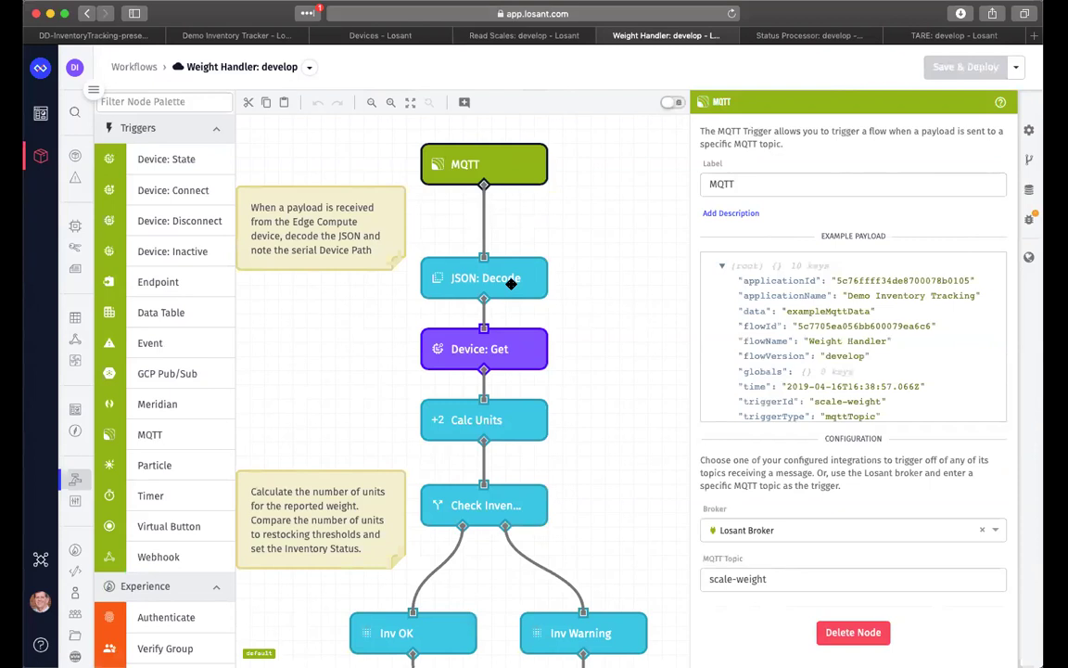
# - Review the Device: Get tag query and the Calc Units math computing working.units
pyautogui.click(519, 349)
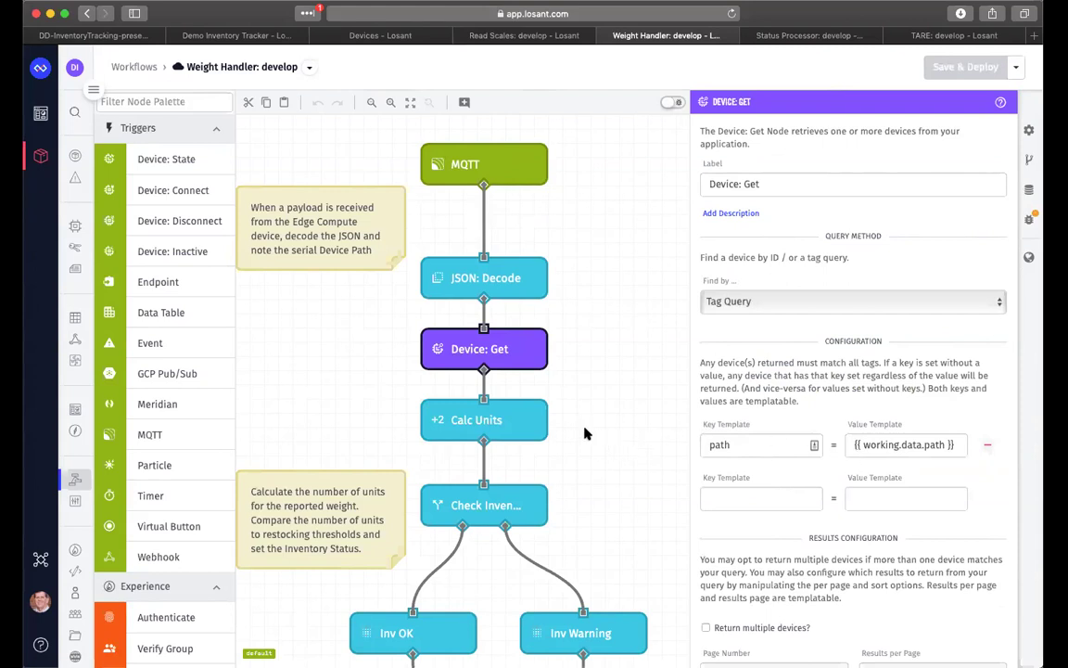
pyautogui.click(522, 421)
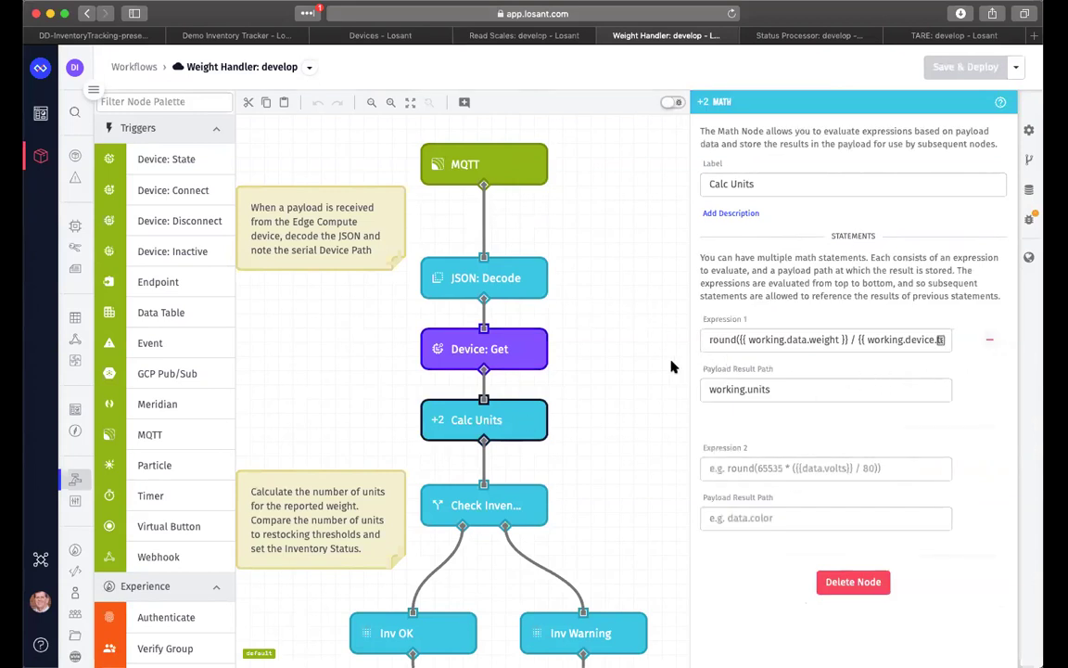
# - Read the Check Inventory condition: {{ working.units }} <= the device's restockThreshhold tag
pyautogui.moveTo(688, 362); pyautogui.dragTo(574, 363)
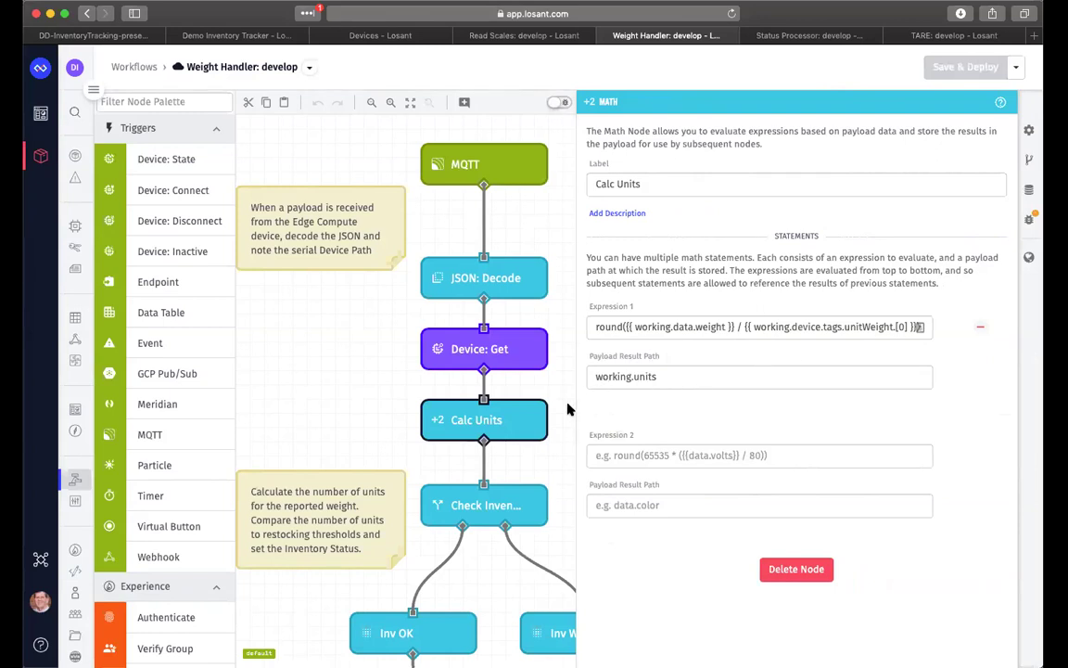
pyautogui.moveTo(575, 403); pyautogui.dragTo(688, 404)
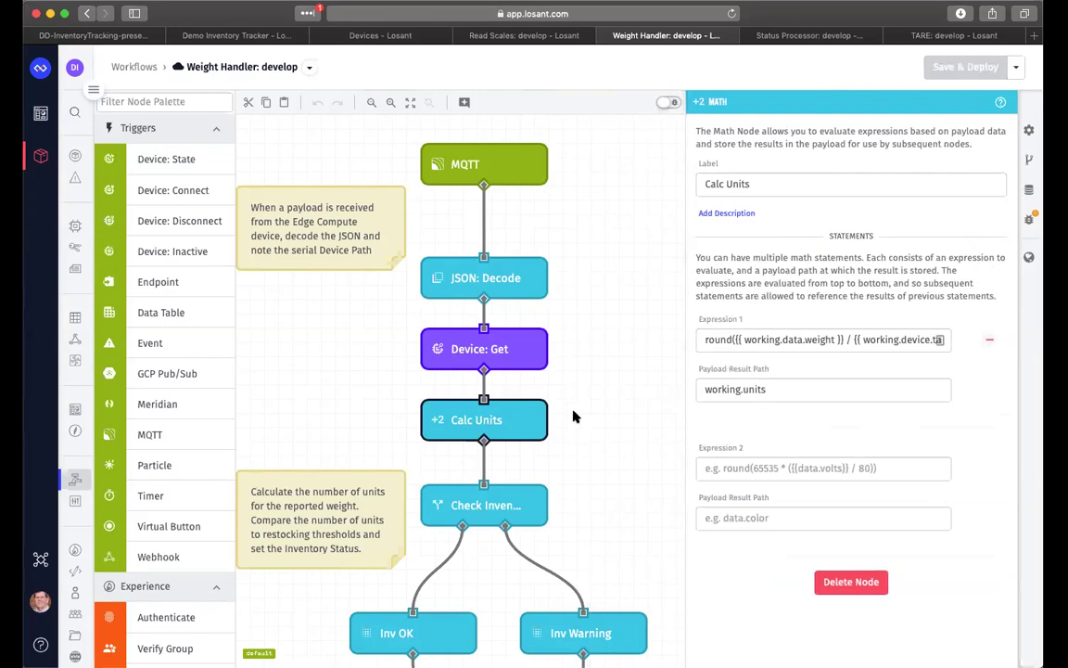
pyautogui.click(504, 509)
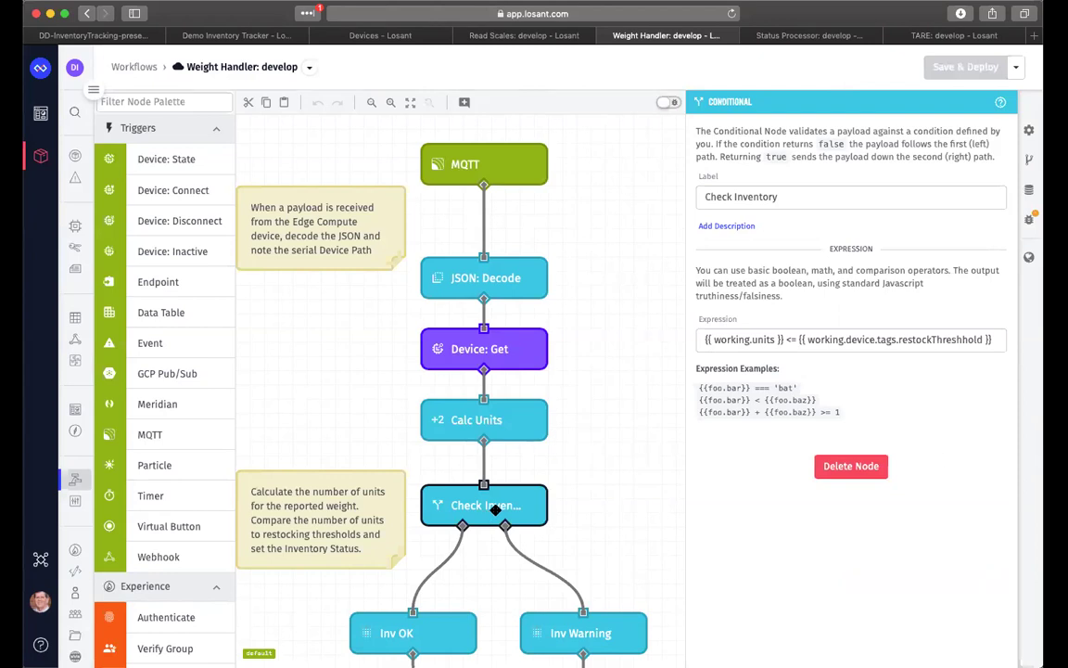
# - Review the Inv OK and Inv Warning status values, then the Inv 0? check for working.units == 0
pyautogui.scroll(-4, 494, 511)
pyautogui.scroll(-2, 495, 510)
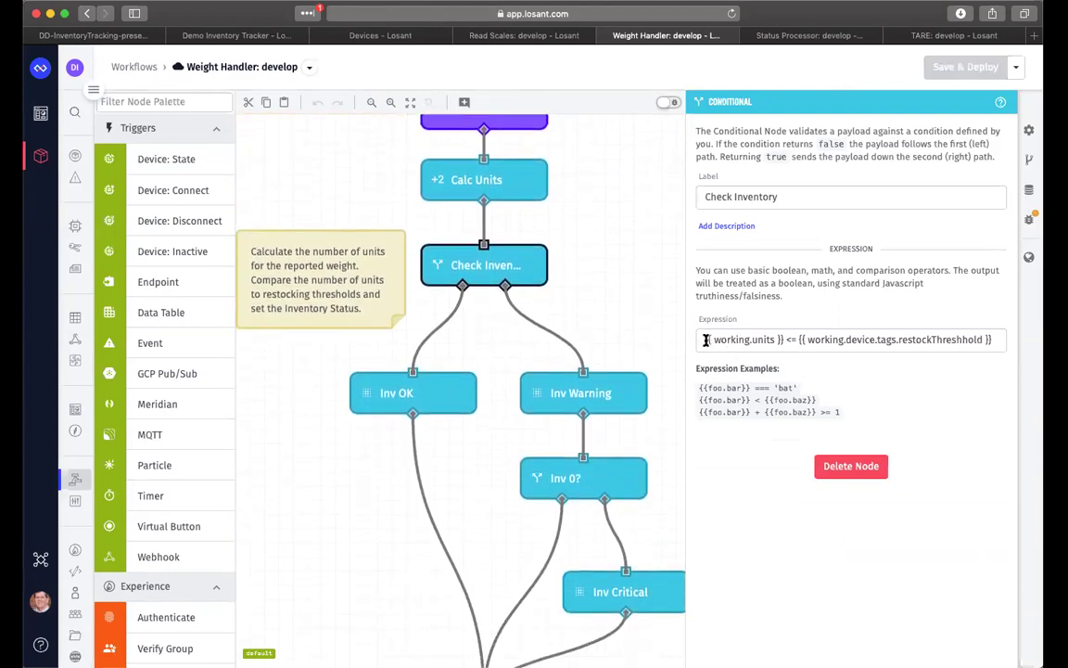
pyautogui.click(427, 399)
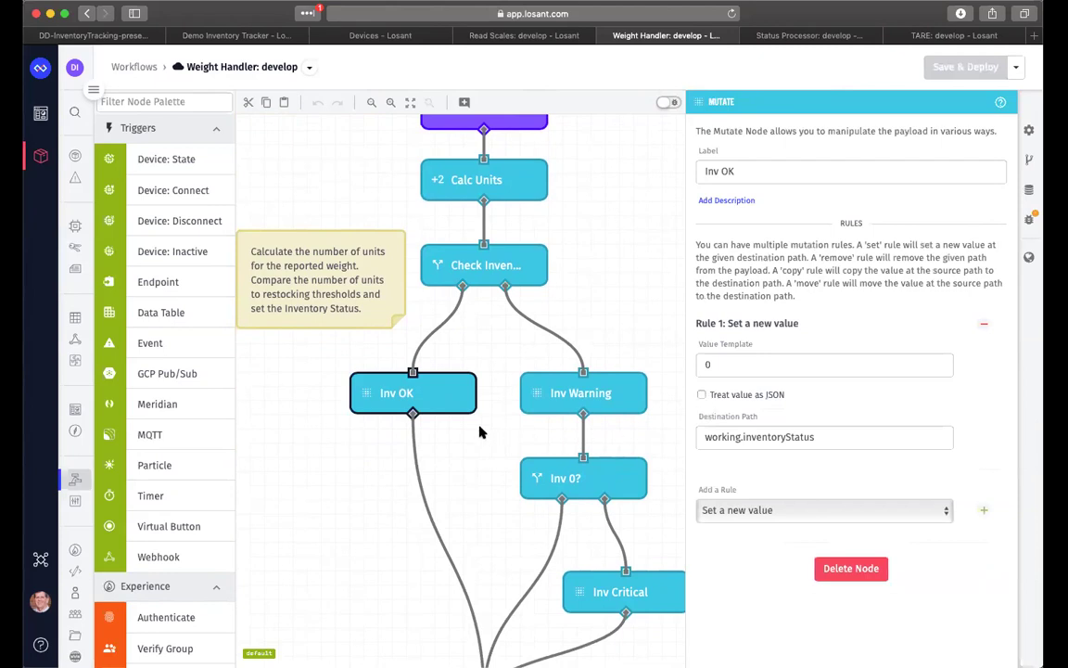
pyautogui.click(582, 394)
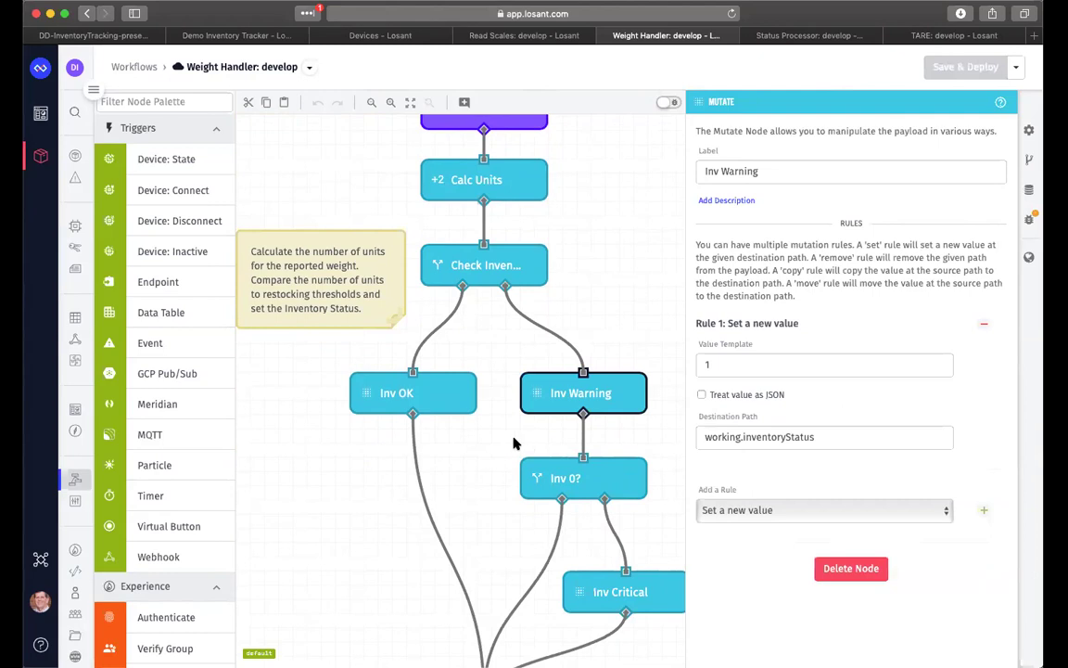
pyautogui.click(583, 483)
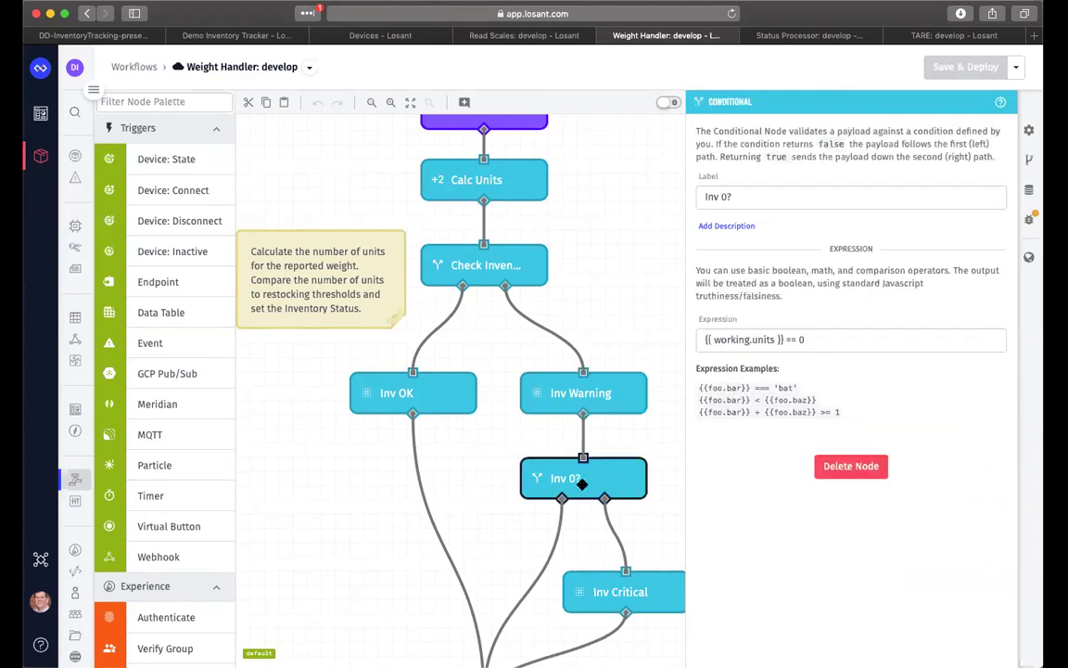
pyautogui.scroll(-3, 485, 501)
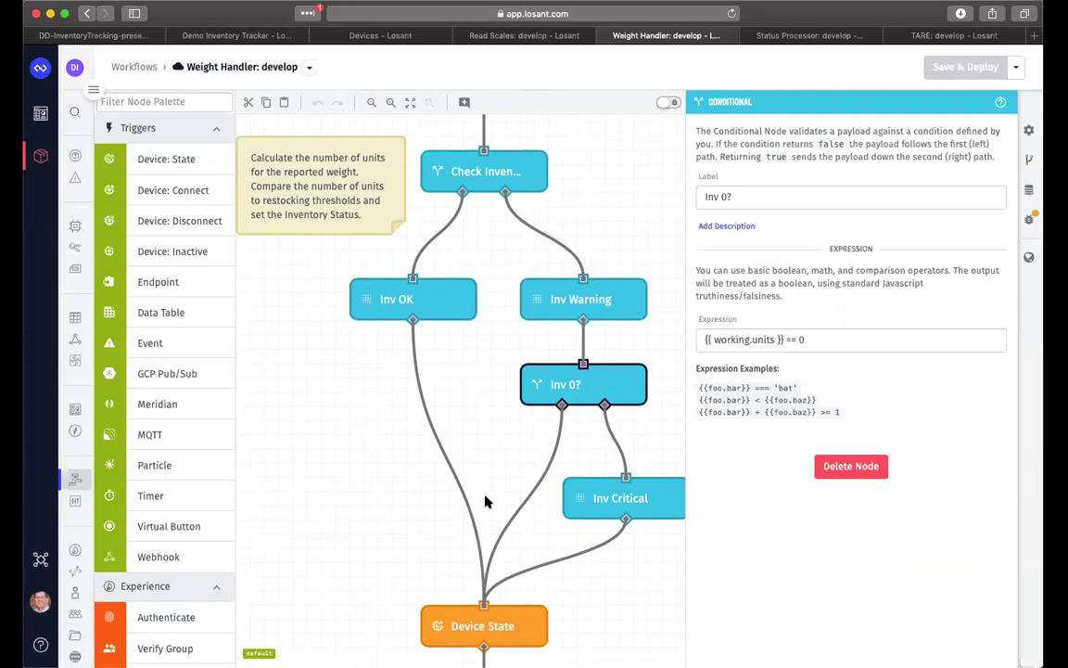
# - Review the Inv Critical status value and the Device State node's settings
pyautogui.click(613, 506)
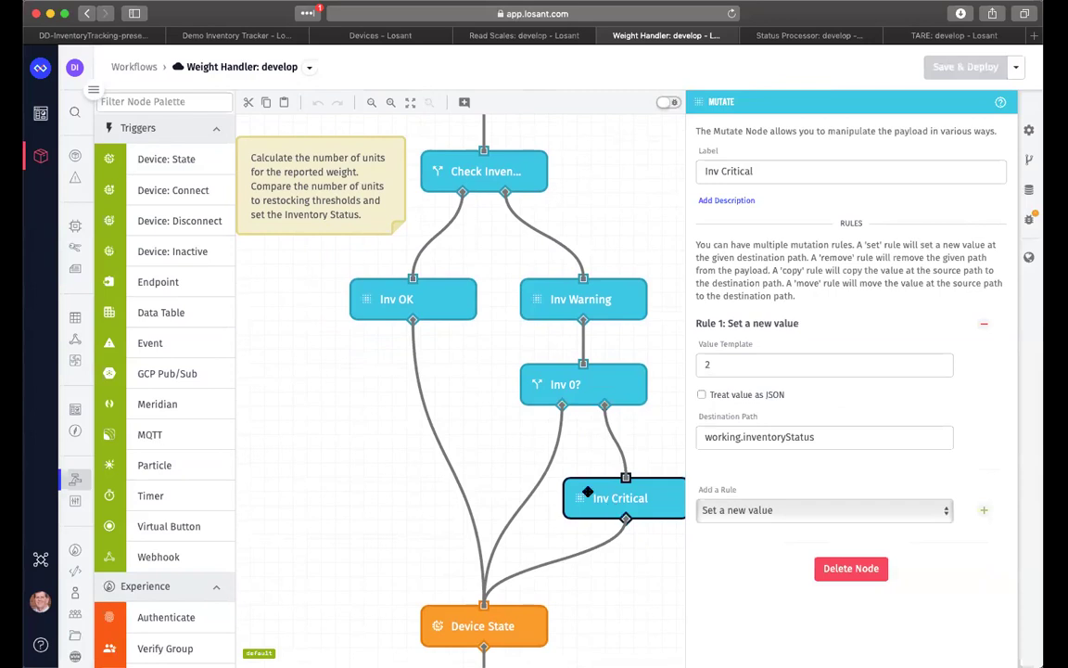
pyautogui.click(454, 626)
pyautogui.scroll(-2, 378, 555)
pyautogui.scroll(-4, 378, 552)
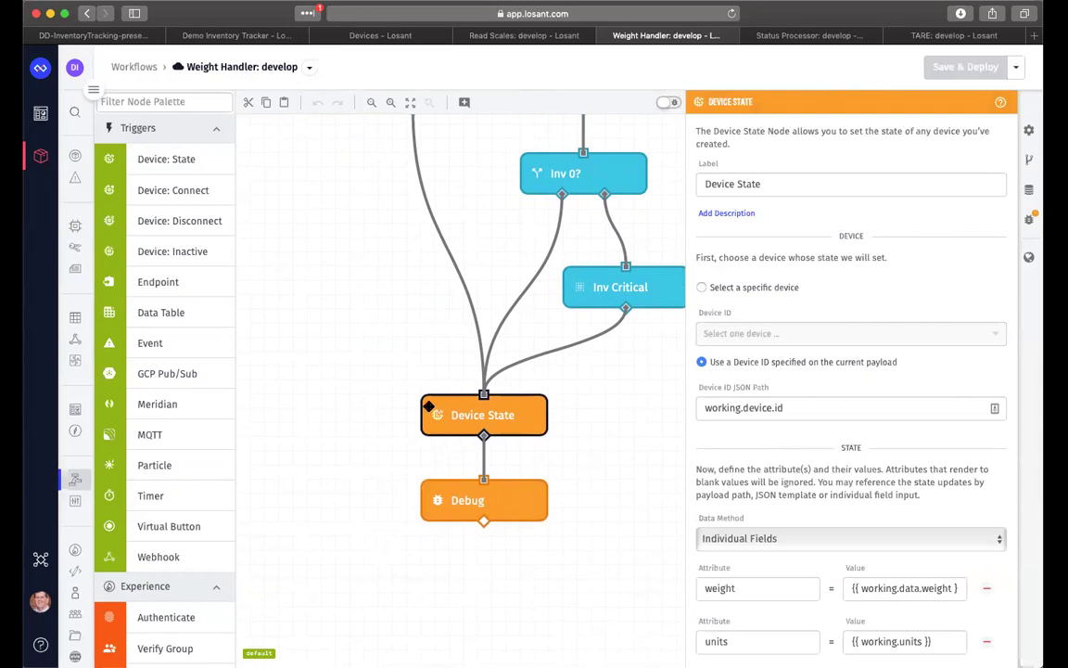
# - Move to the Status Processor workflow, showing its Event Exists check on {{working.eventID}}
pyautogui.scroll(5, 373, 406)
pyautogui.scroll(2, 372, 406)
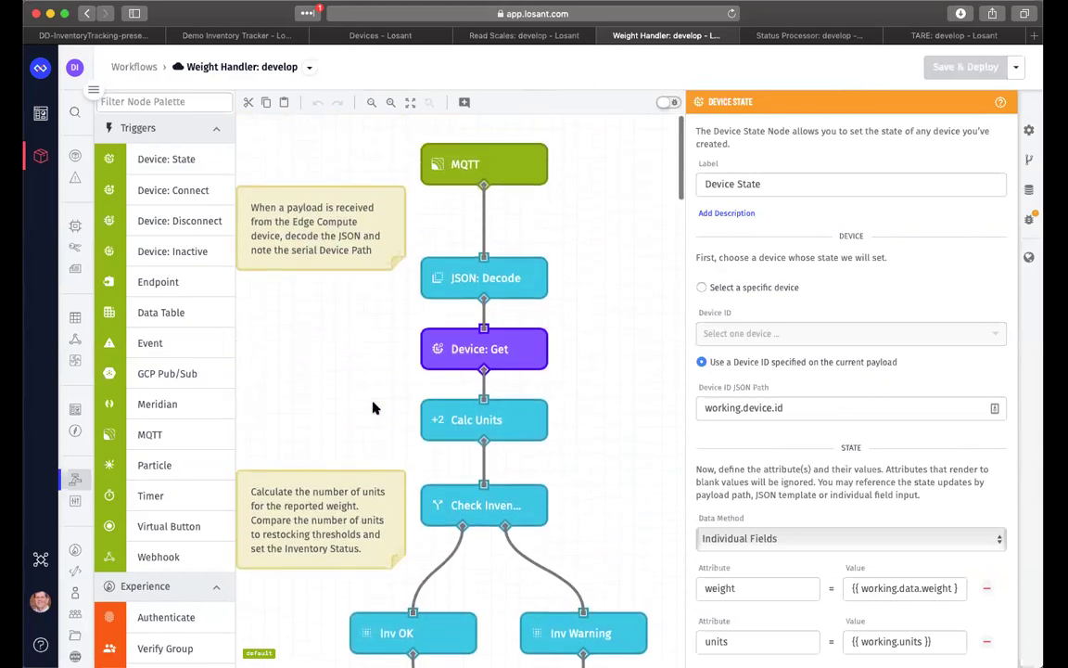
pyautogui.click(788, 37)
pyautogui.scroll(5, 583, 249)
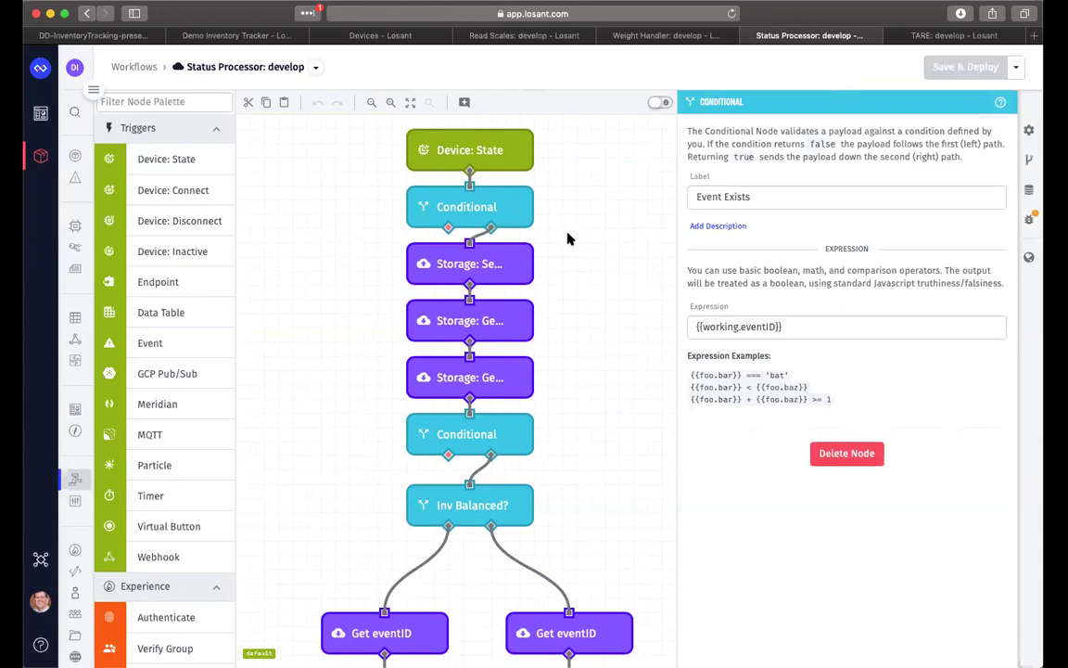
# - In the Status Processor, review the Device: State trigger, first Conditional and the units Storage: Set Value step
pyautogui.click(239, 39)
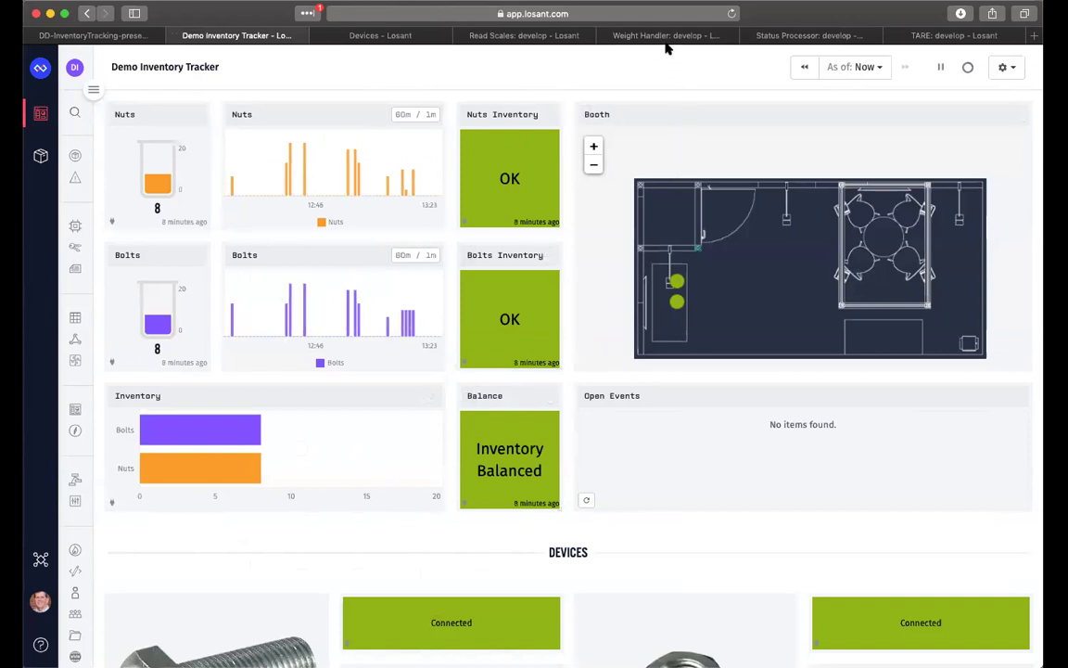
pyautogui.click(768, 37)
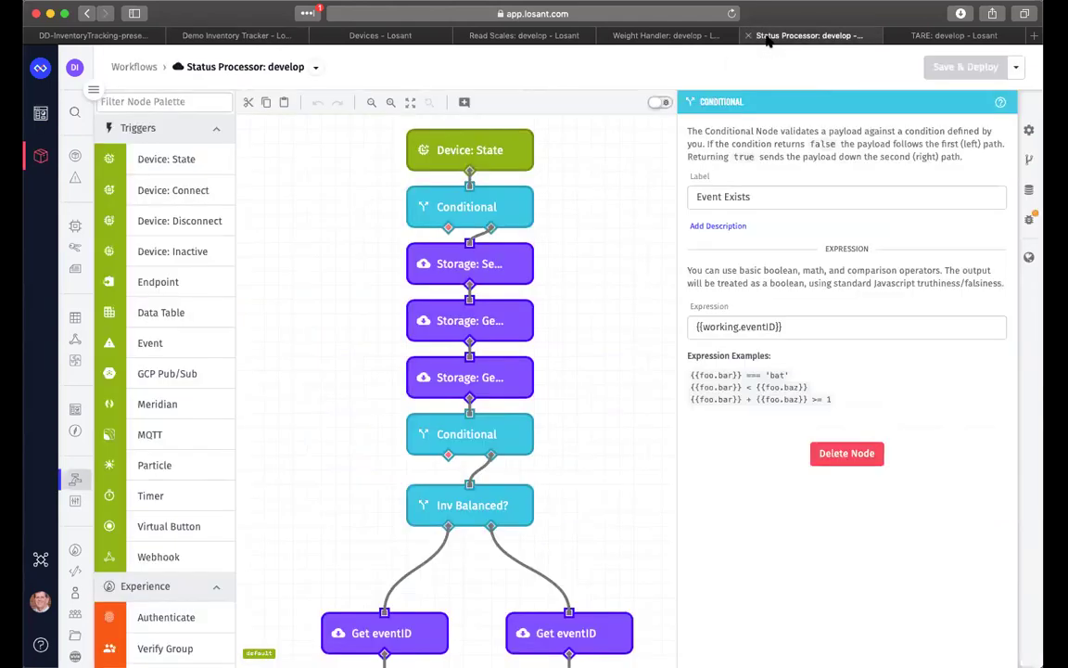
pyautogui.click(477, 148)
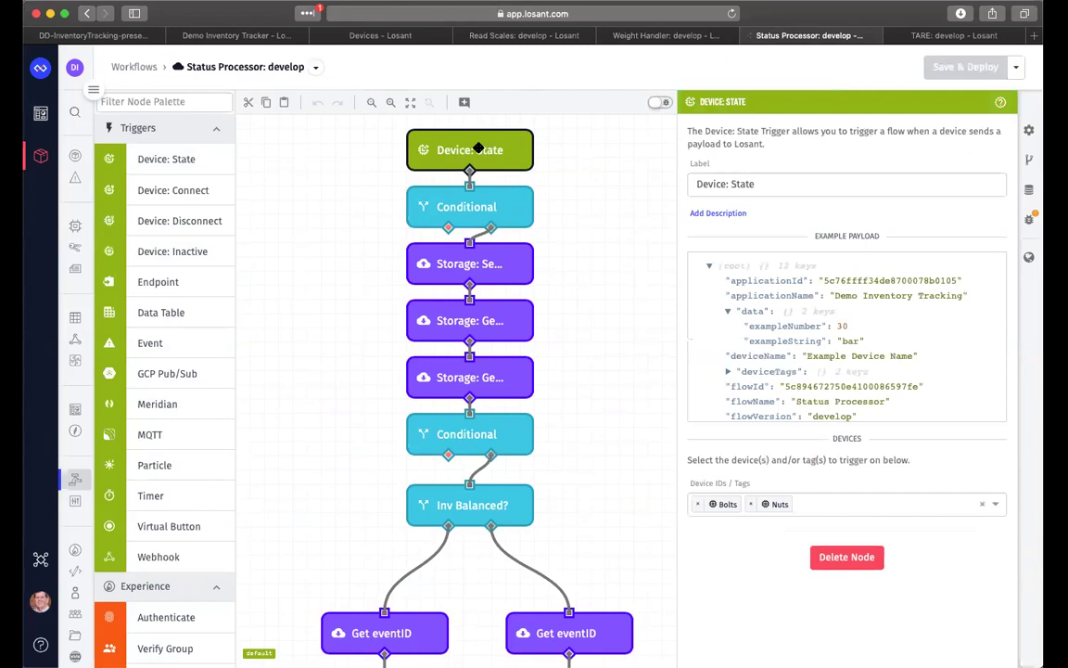
pyautogui.click(494, 205)
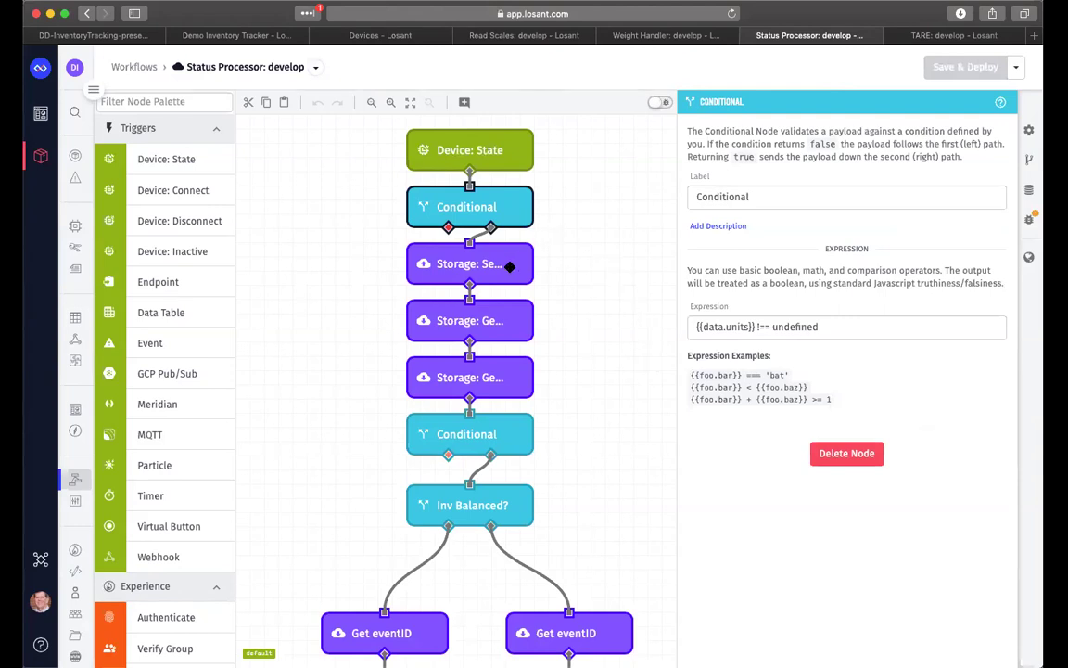
pyautogui.click(491, 265)
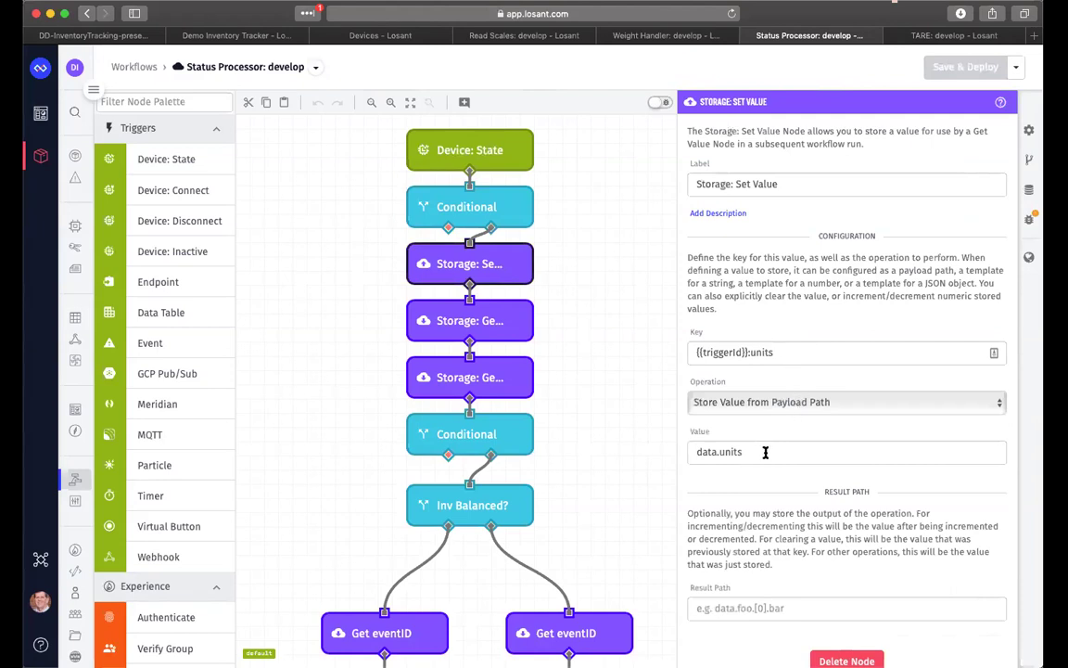
pyautogui.scroll(-3, 629, 484)
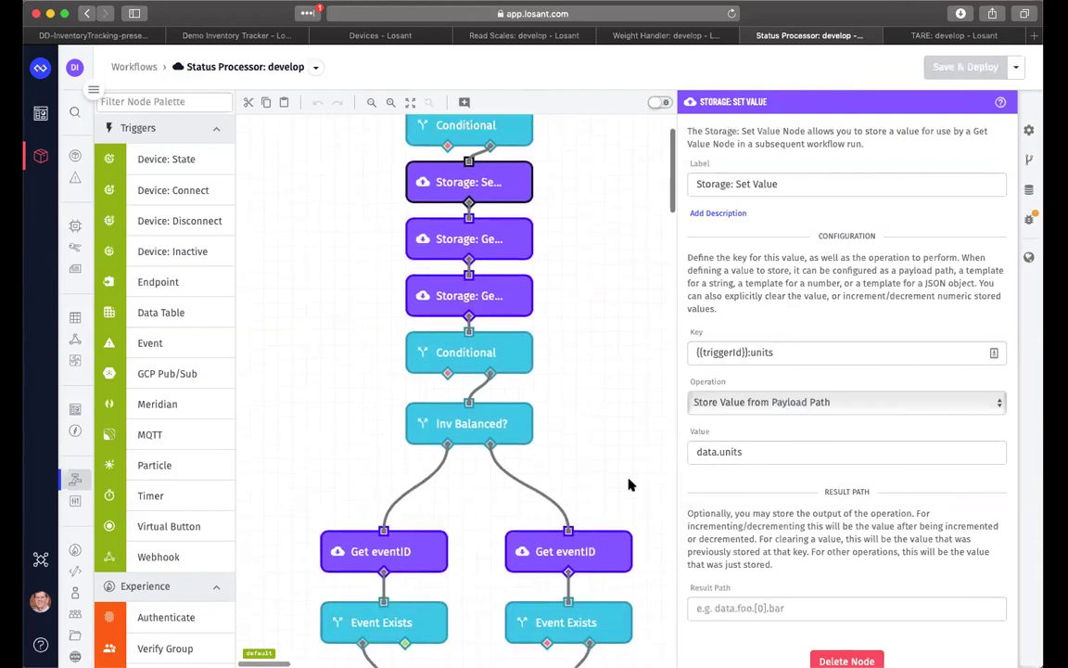
pyautogui.scroll(1, 628, 484)
# - Review the bolts and nuts lookups, the null check, and Inv Balanced?: abs({{working.bolts}} - {{working.nuts}}) == 0
pyautogui.click(469, 282)
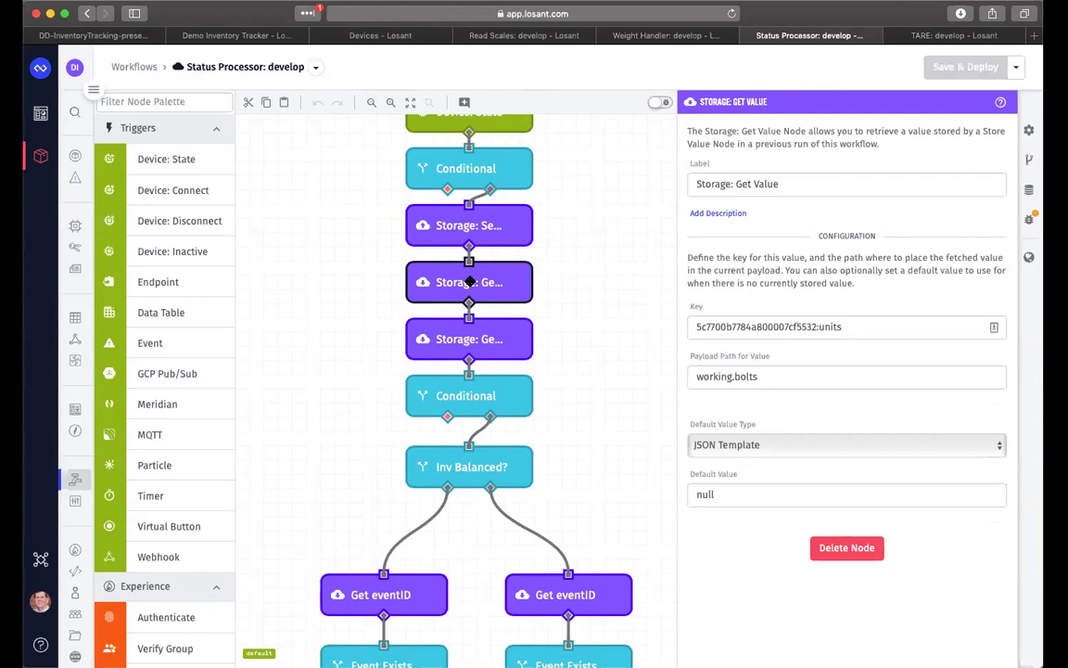
pyautogui.click(497, 339)
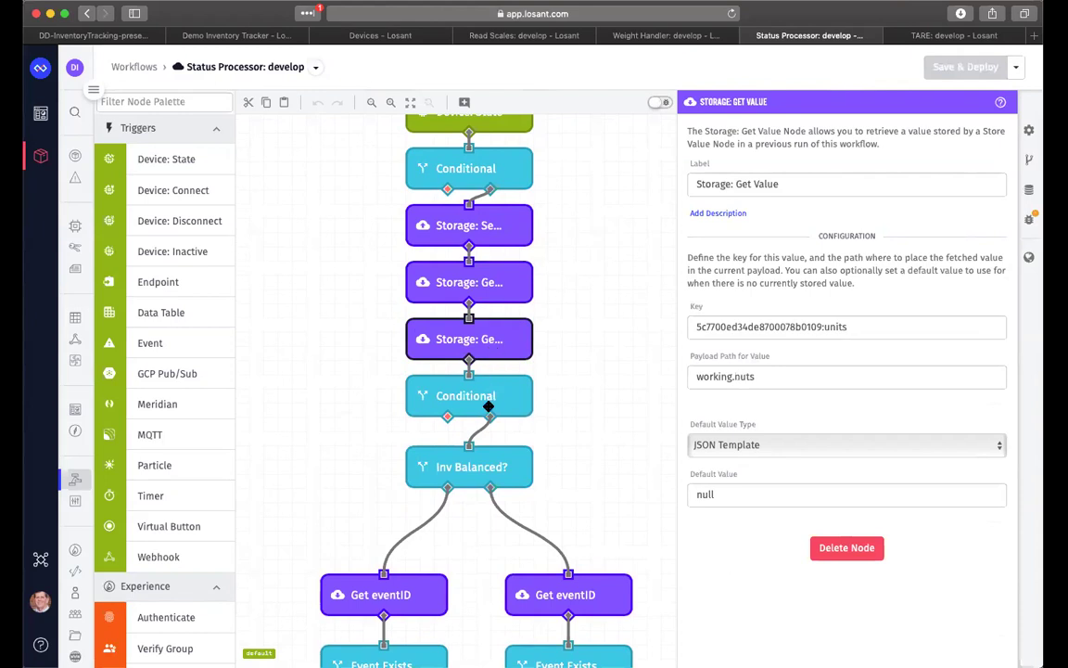
pyautogui.click(473, 395)
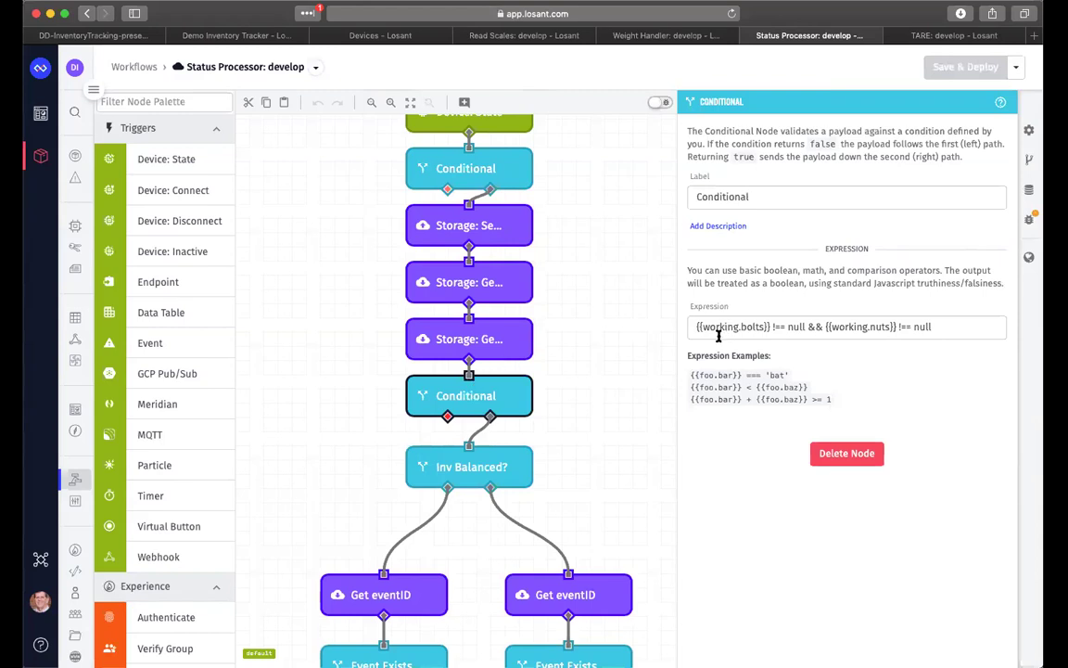
pyautogui.click(487, 467)
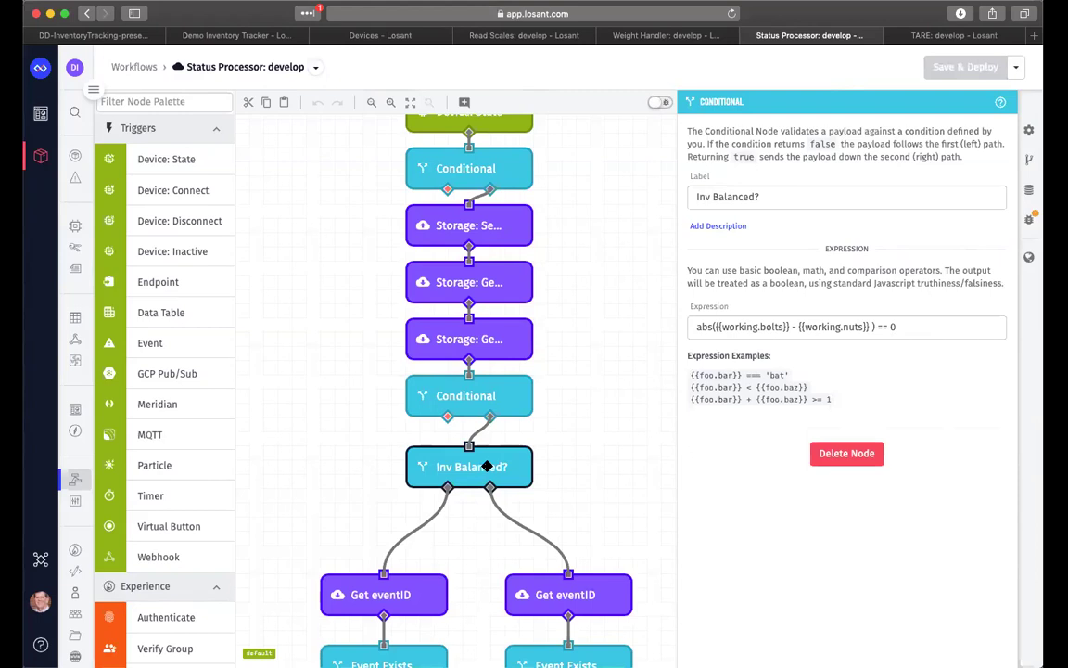
# - Check the Get eventID step, then return to the dashboard where nuts drop to 6 against 8 bolts
pyautogui.scroll(-5, 594, 470)
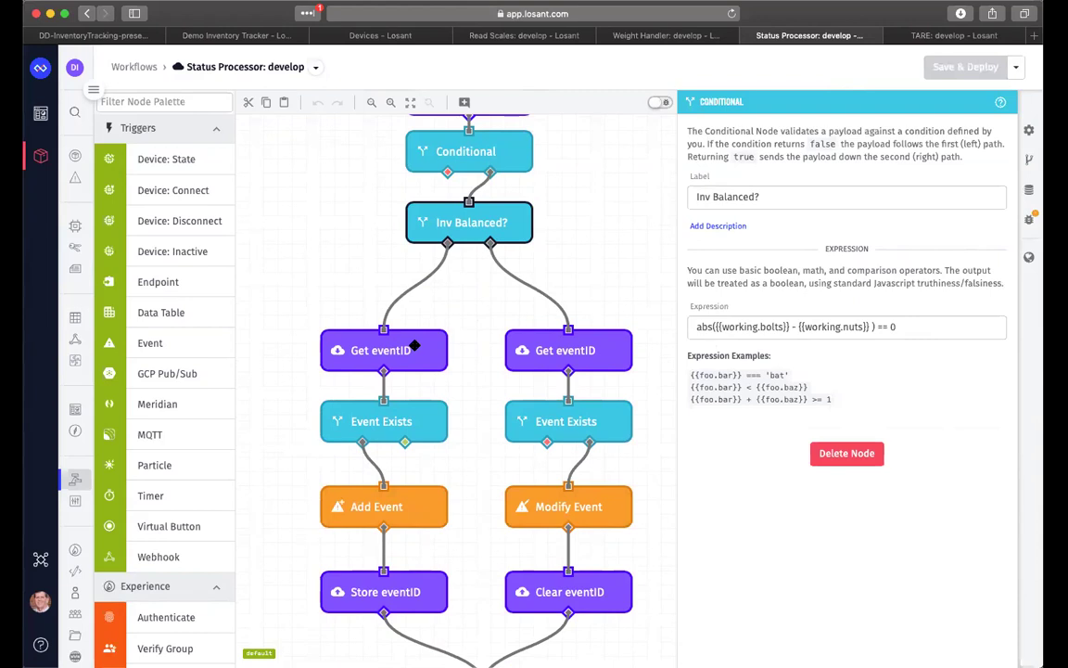
pyautogui.click(408, 353)
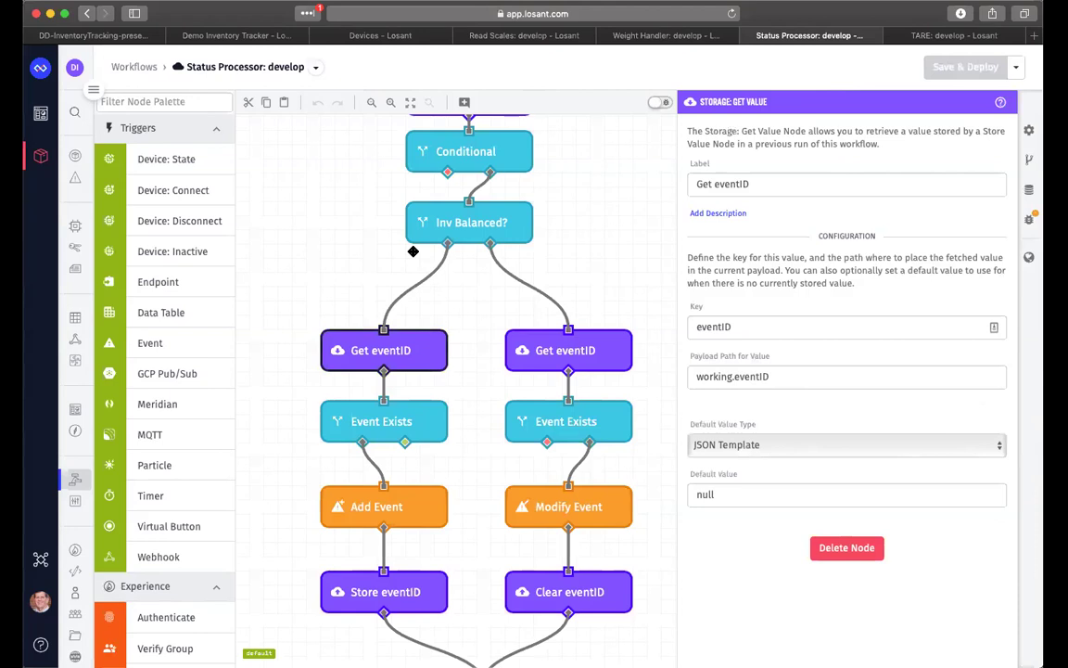
pyautogui.click(243, 37)
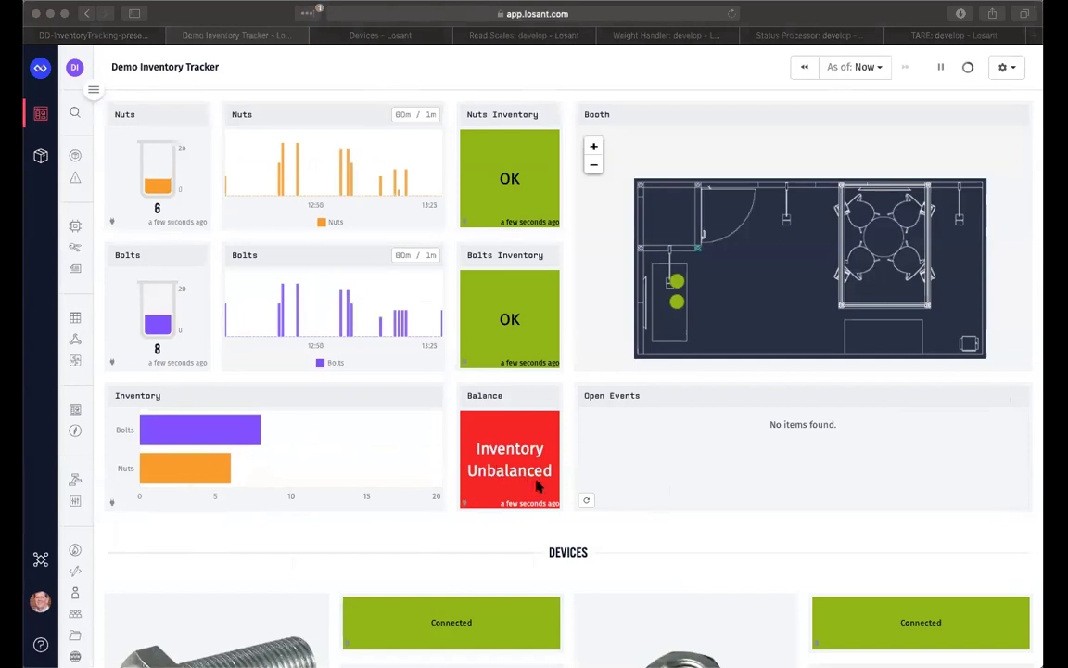
# - Refresh Open Events and open the new Inventory out of balance event from Status Processor
pyautogui.click(587, 502)
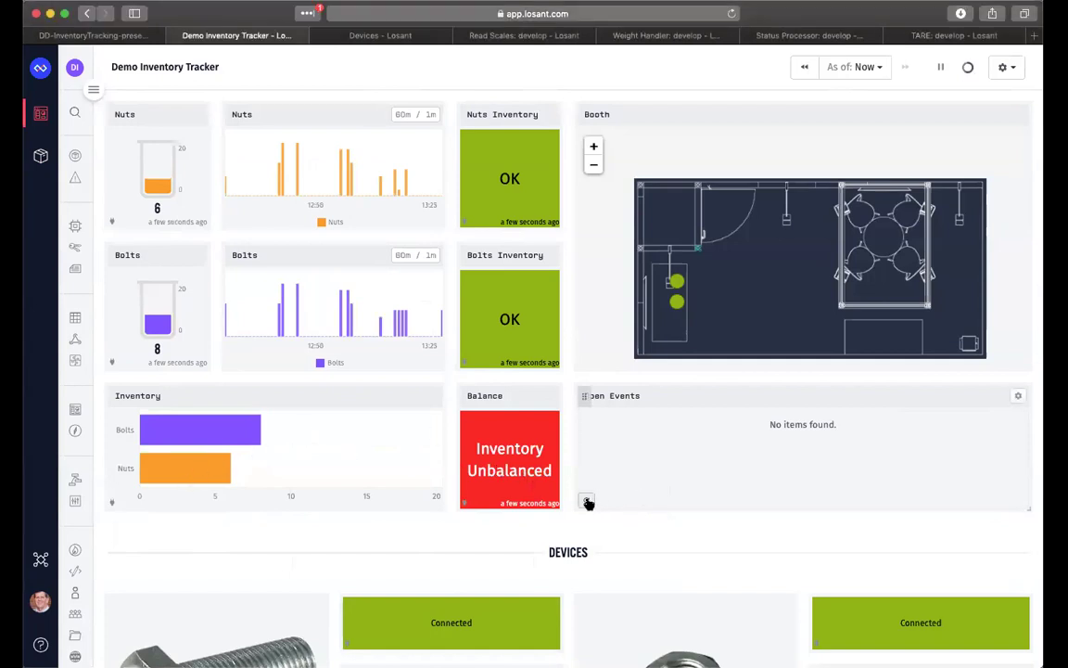
pyautogui.click(587, 502)
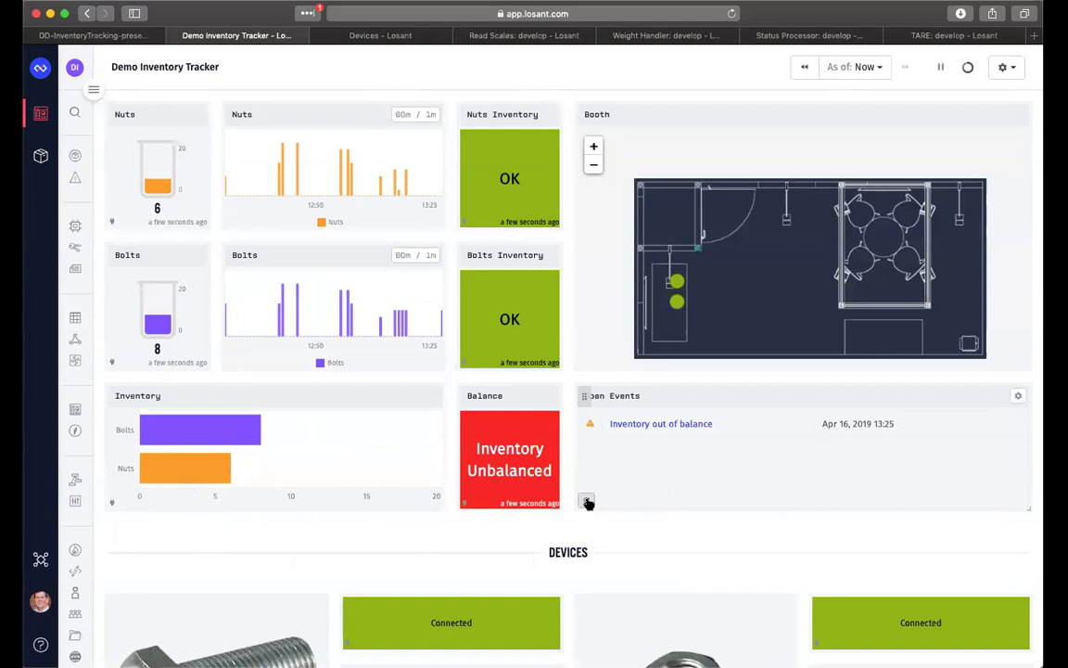
pyautogui.click(662, 428)
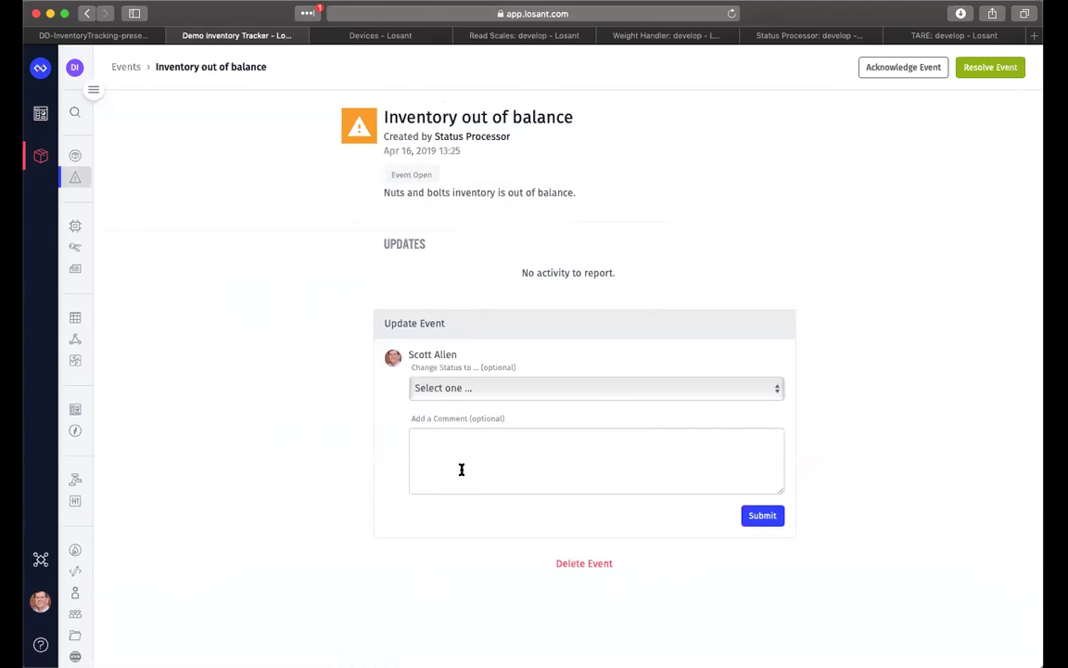
# - View the event's status choices without changing anything, then go back to the dashboard
pyautogui.click(563, 390)
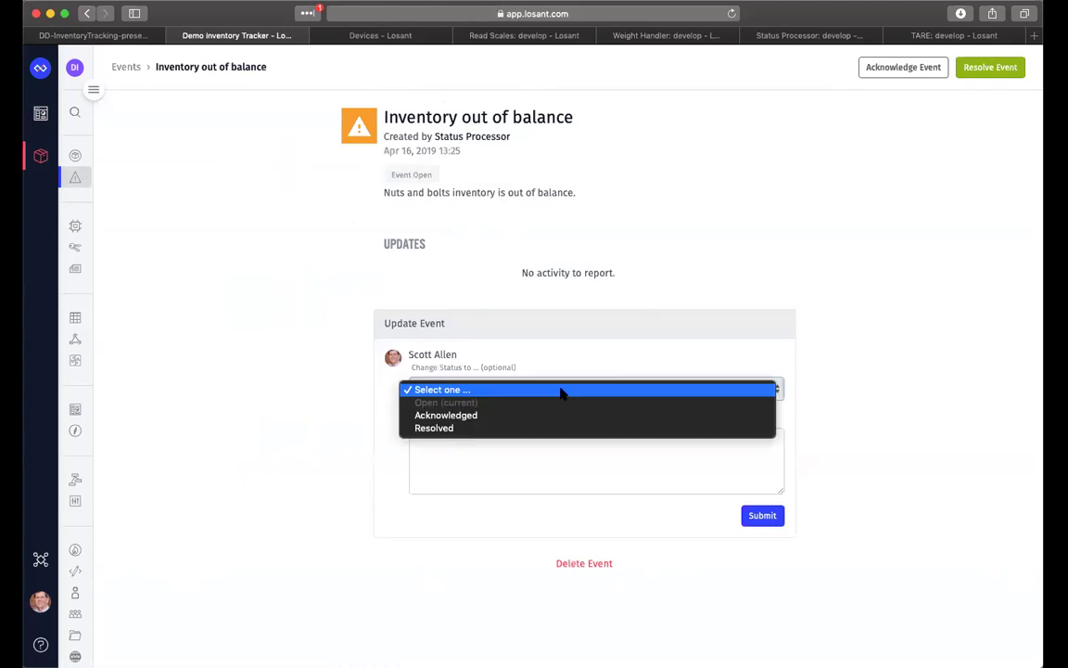
pyautogui.click(527, 473)
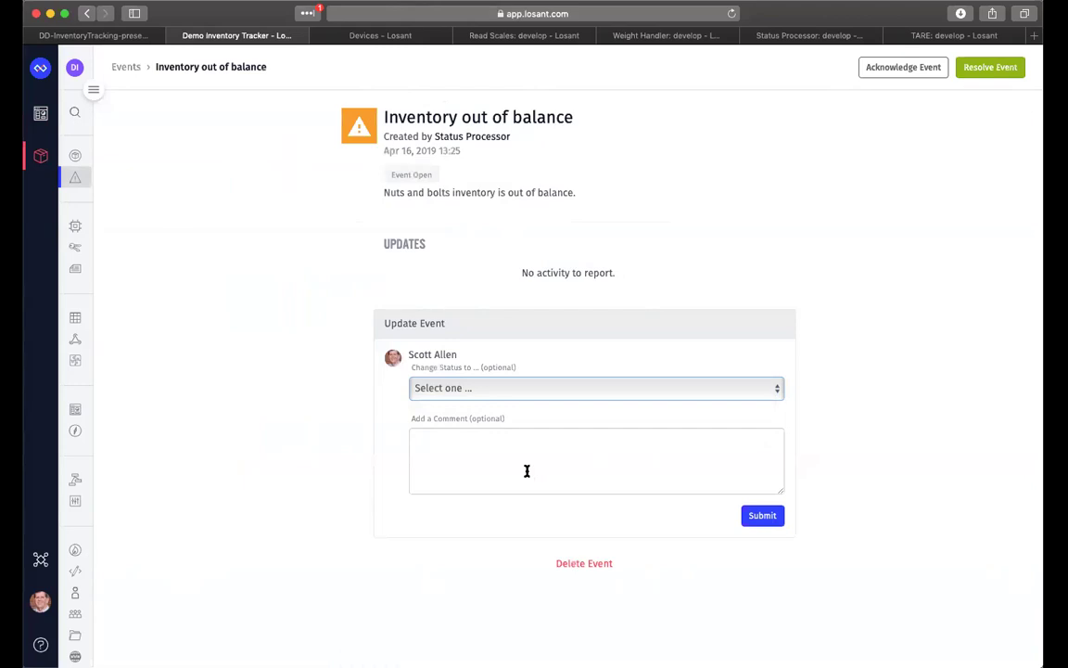
pyautogui.hscroll(-5, 285, 330)
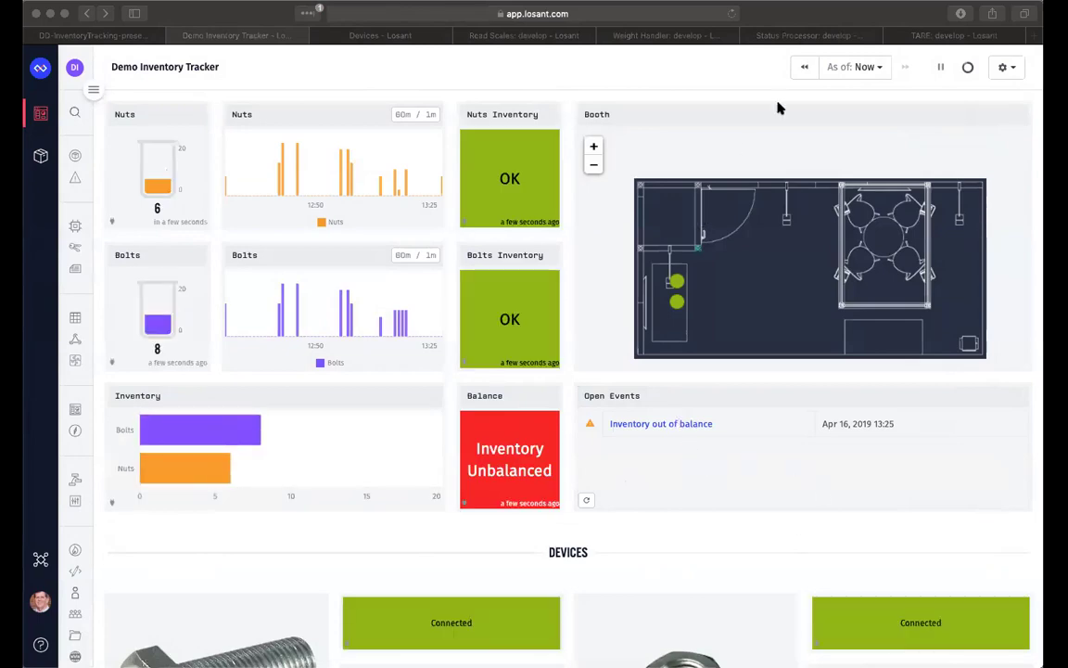
# - Return to the Status Processor's Get eventID step, which loads eventID into working.eventID
pyautogui.click(784, 41)
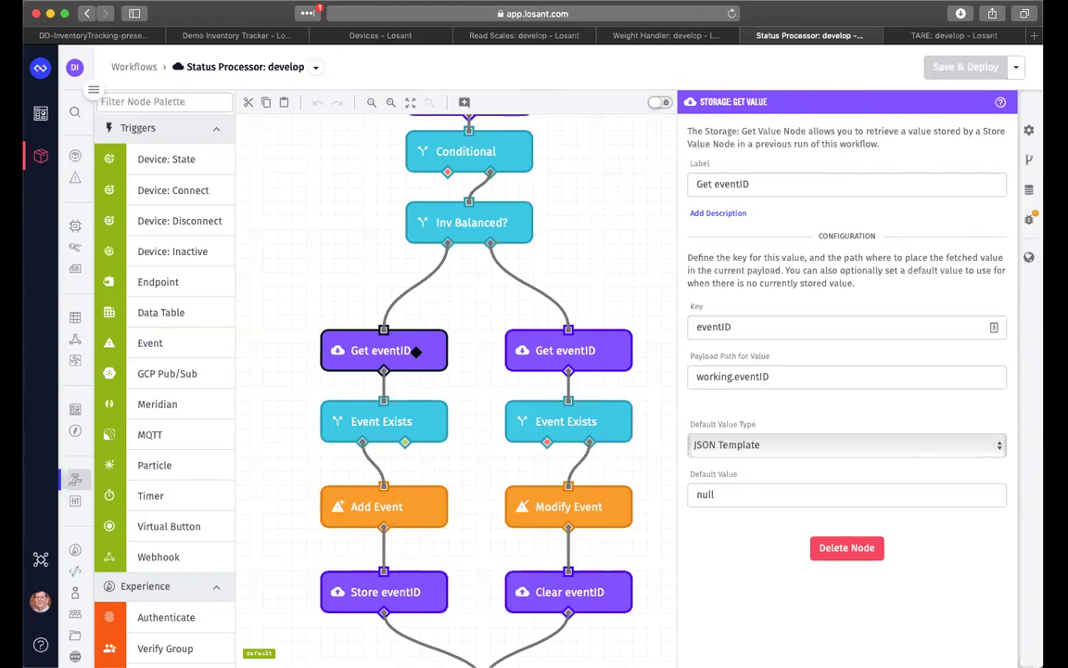
# - Review the Event Exists check and Add Event's Warning-level 'Inventory out of balance' event settings
pyautogui.click(390, 422)
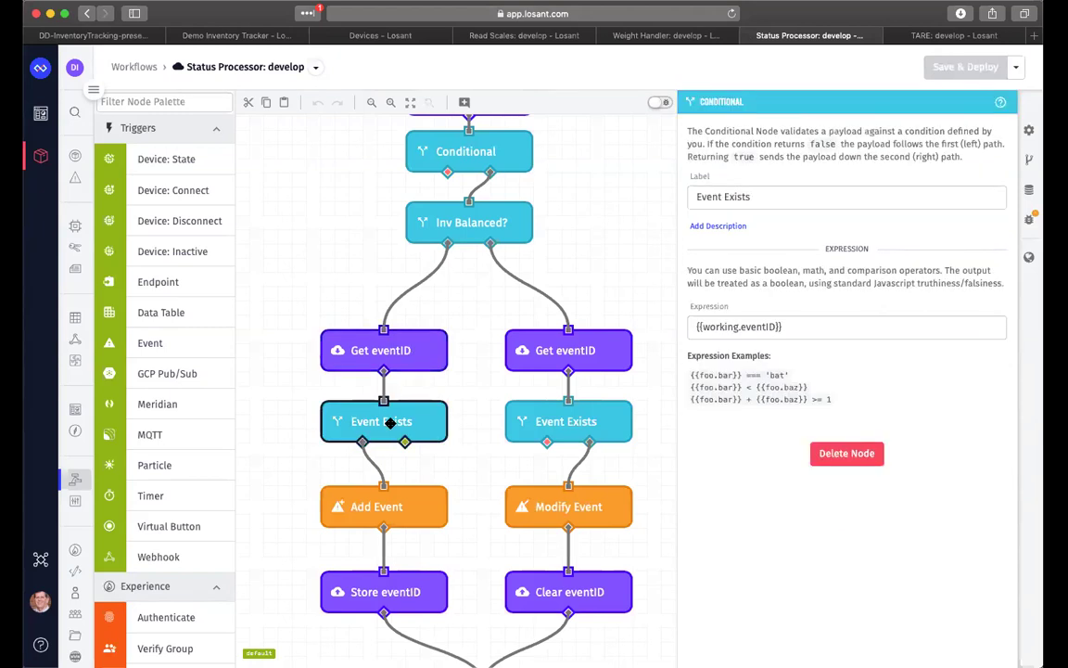
pyautogui.click(402, 510)
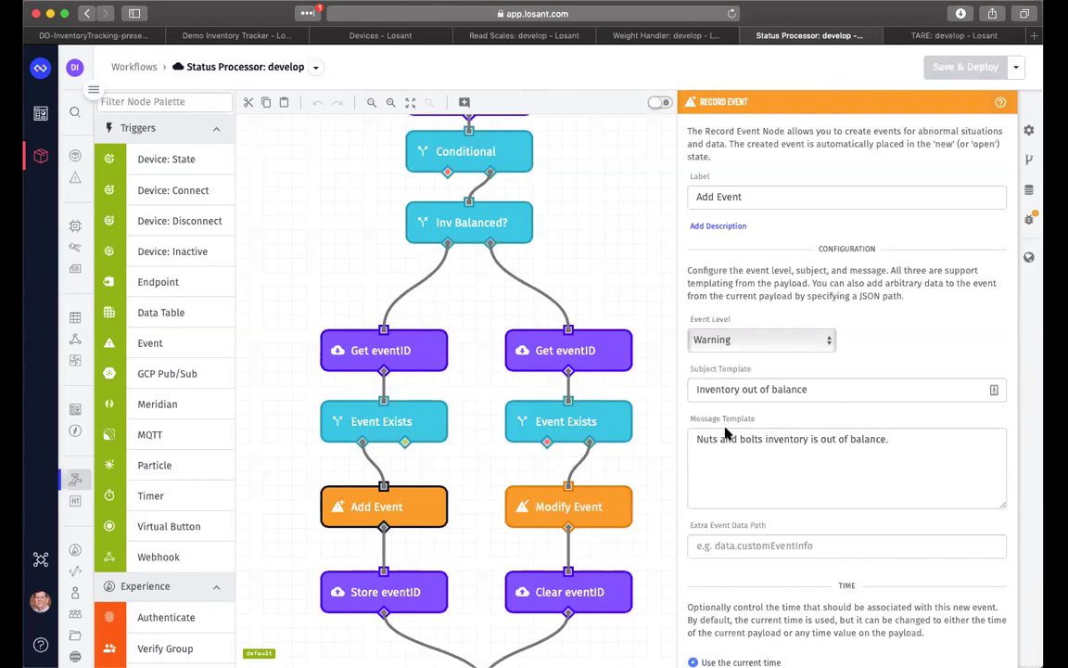
pyautogui.scroll(-10, 136, 523)
pyautogui.scroll(-8, 135, 523)
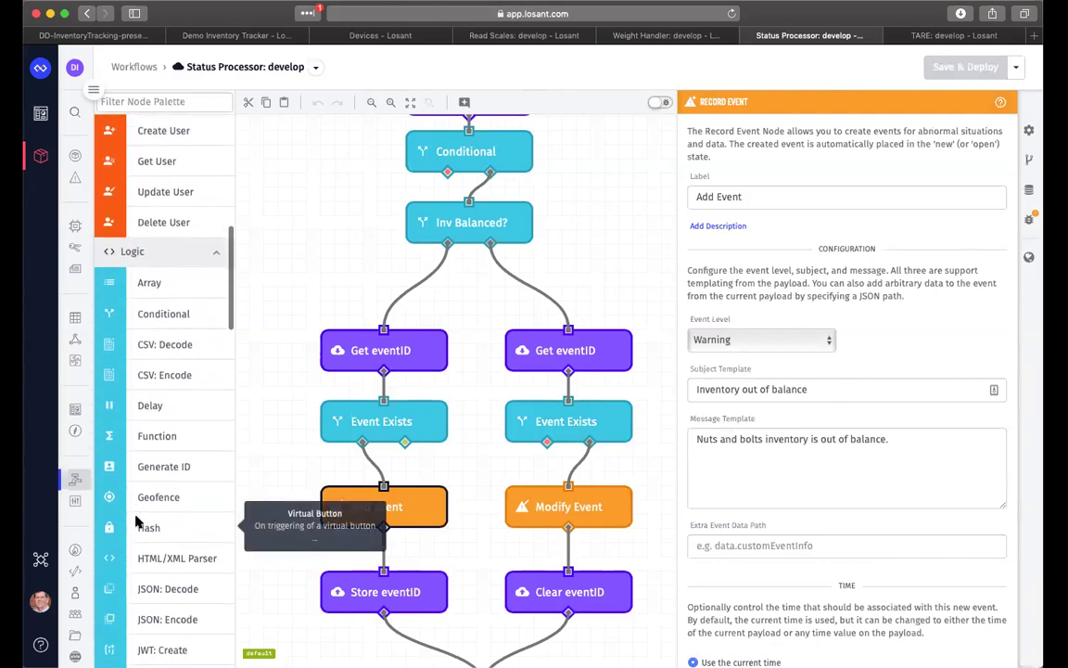
pyautogui.scroll(-6, 136, 524)
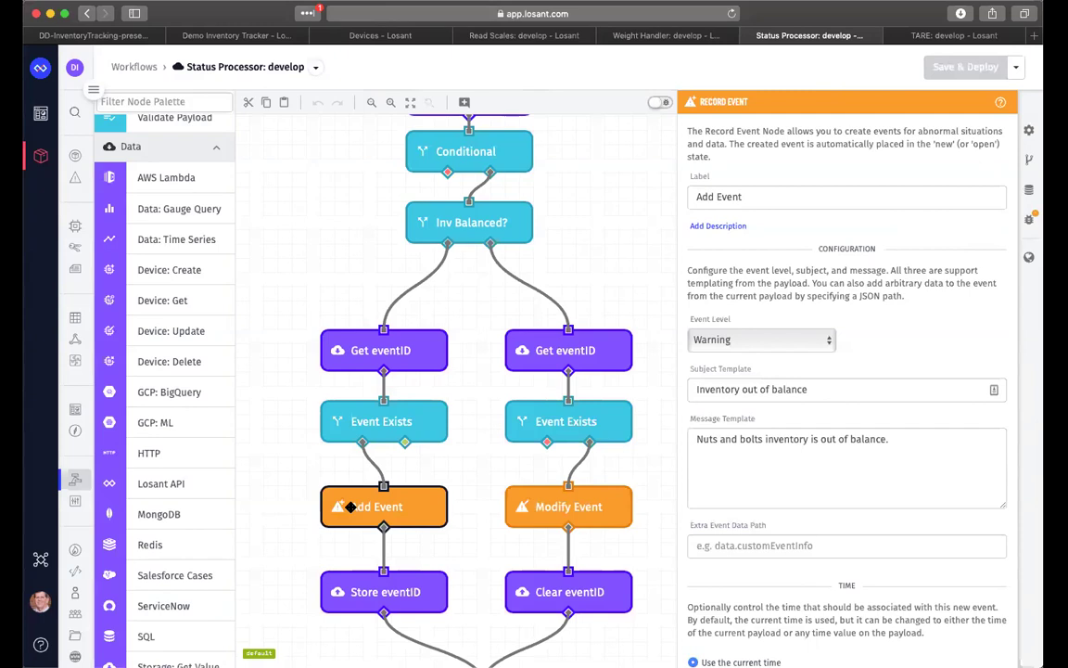
# - Show the Store eventID node's Storage: Set Value settings, then return to the Demo Inventory Tracker dashboard
pyautogui.click(378, 591)
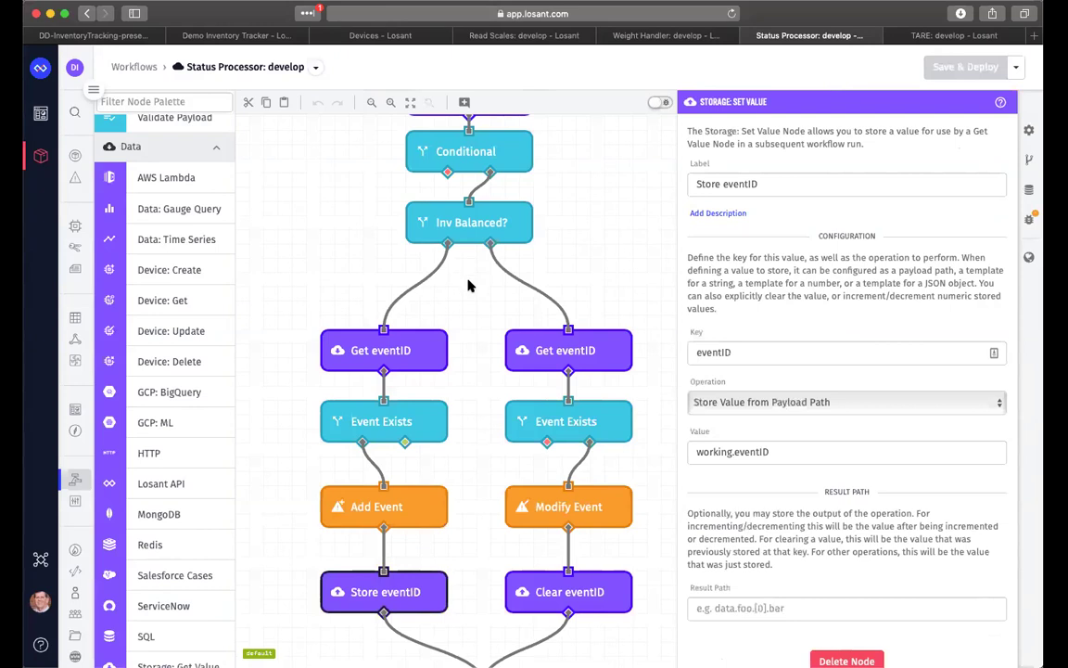
pyautogui.click(211, 37)
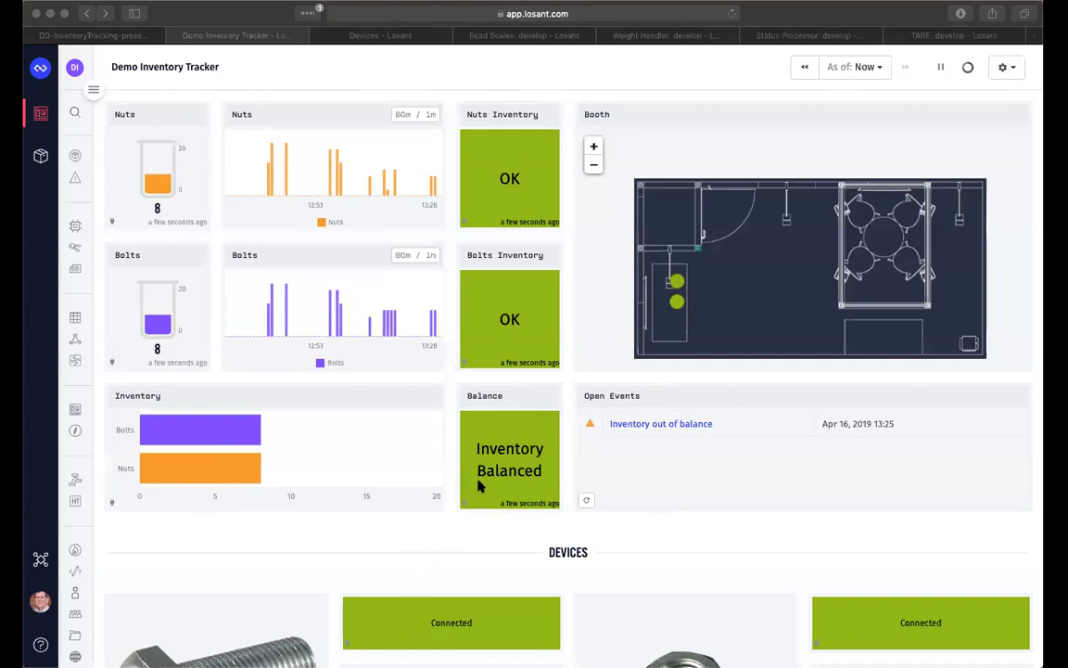
# - Refresh the dashboard's Open Events list to confirm it is empty, then go back to the Status Processor workflow
pyautogui.click(586, 502)
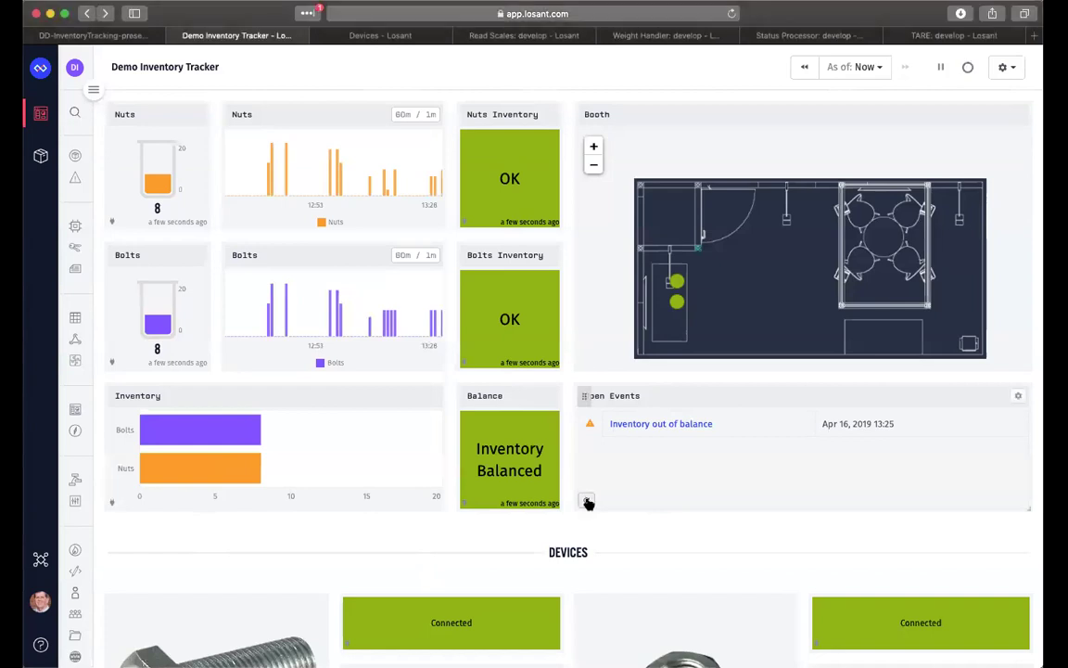
pyautogui.click(586, 501)
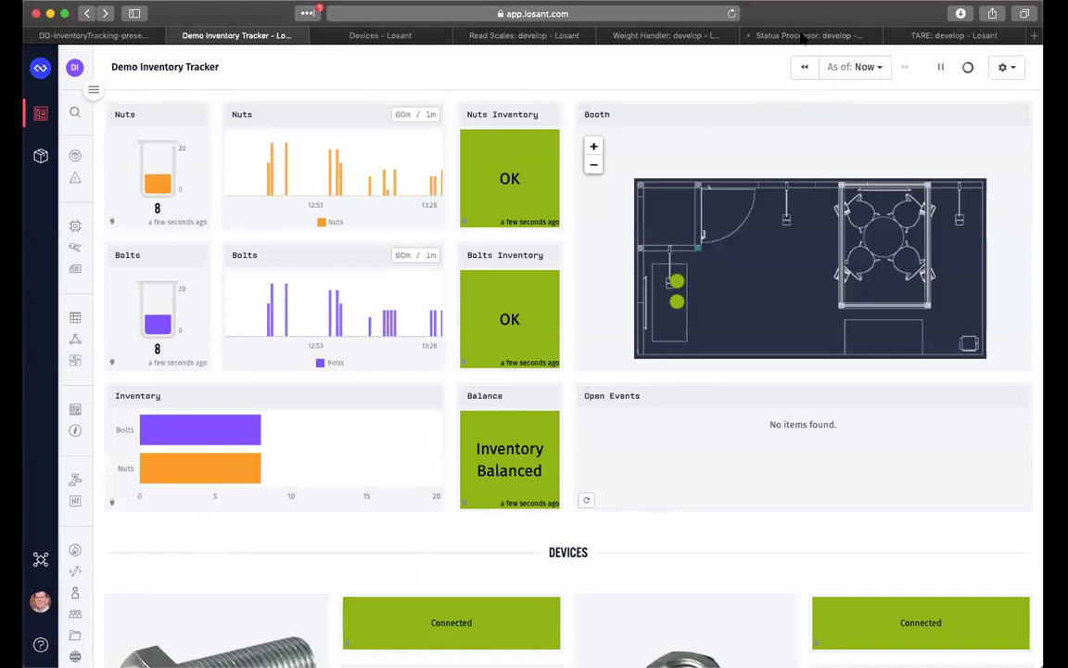
pyautogui.click(753, 35)
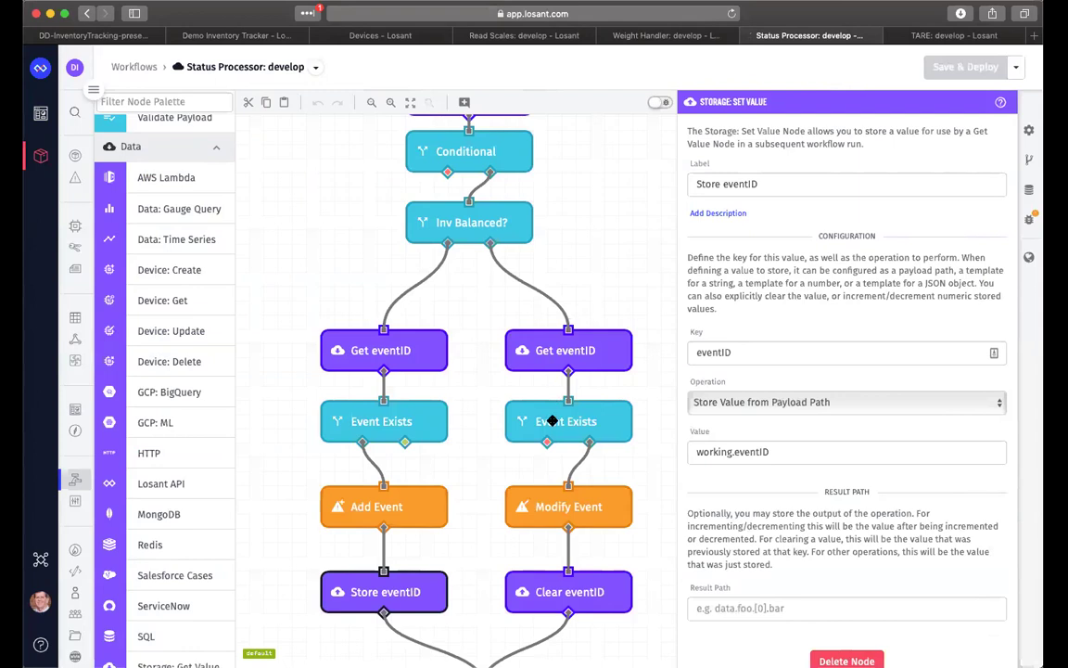
# - Show the Modify Event node's settings, then the Clear eventID node that clears the stored eventID key
pyautogui.click(596, 507)
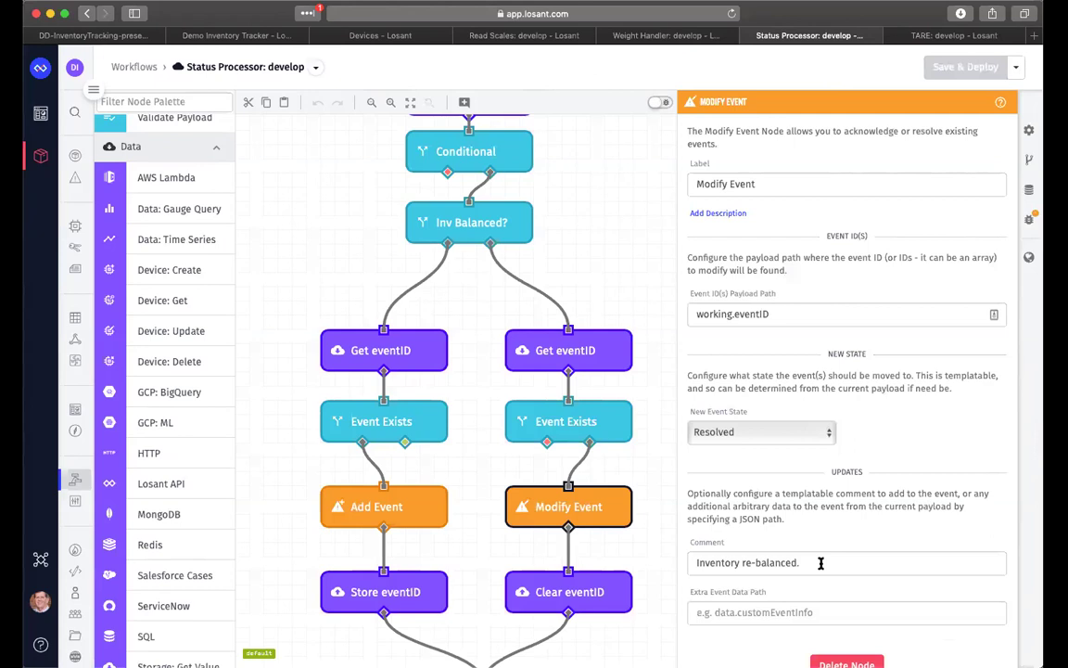
pyautogui.click(603, 588)
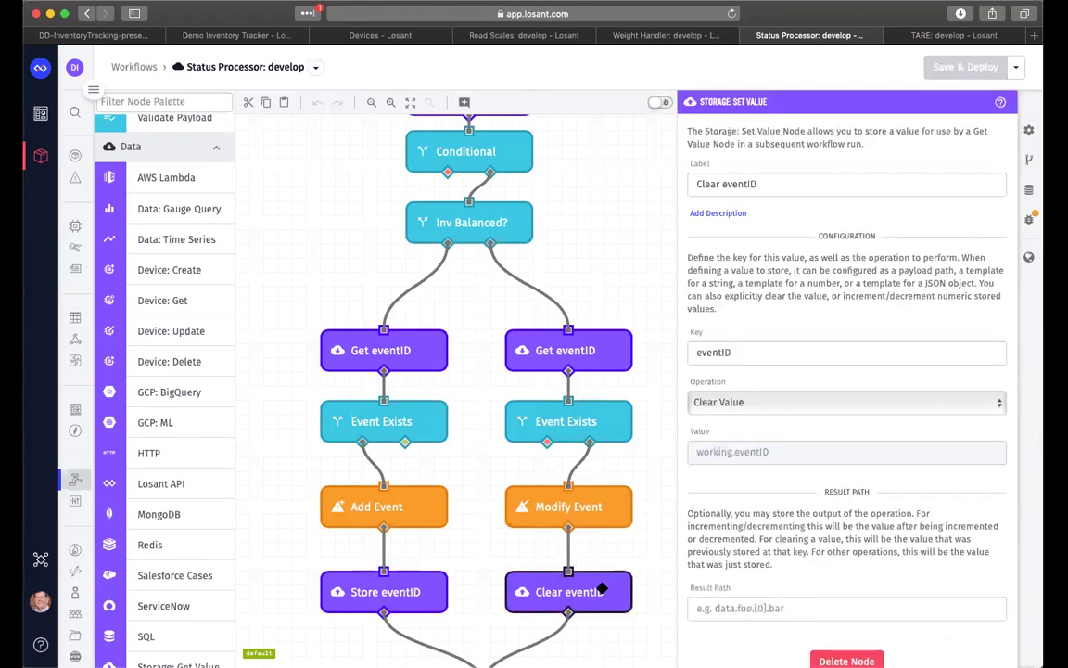
pyautogui.scroll(-5, 609, 637)
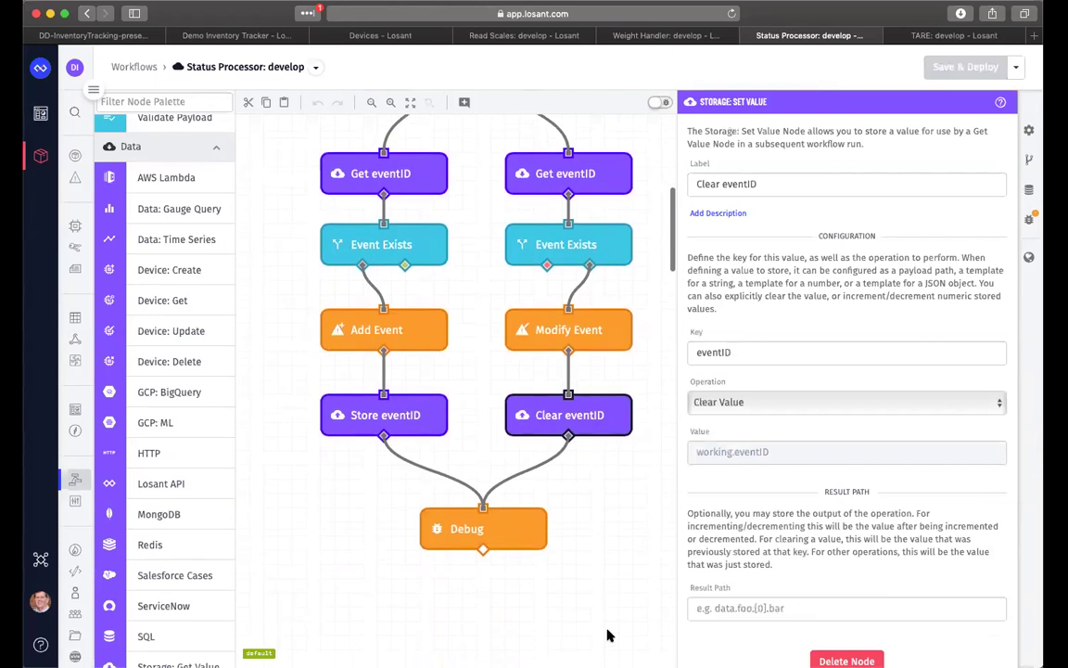
pyautogui.scroll(1, 609, 636)
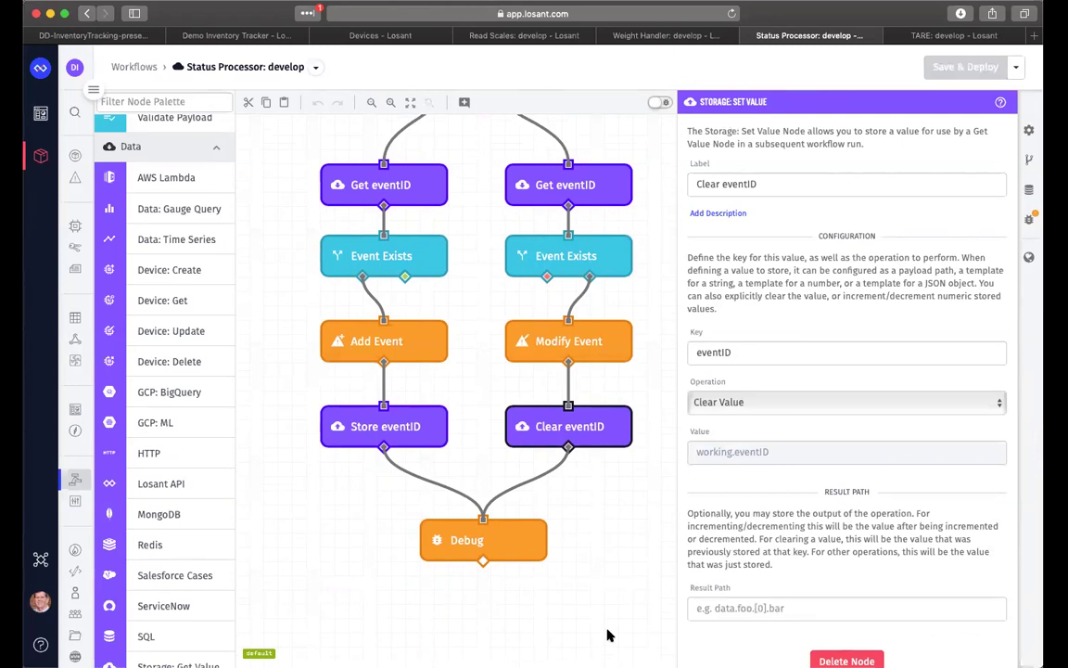
# - Scroll up to the Device: State trigger, then return to the dashboard showing 8 nuts, 8 bolts, Inventory Balanced
pyautogui.scroll(5, 657, 233)
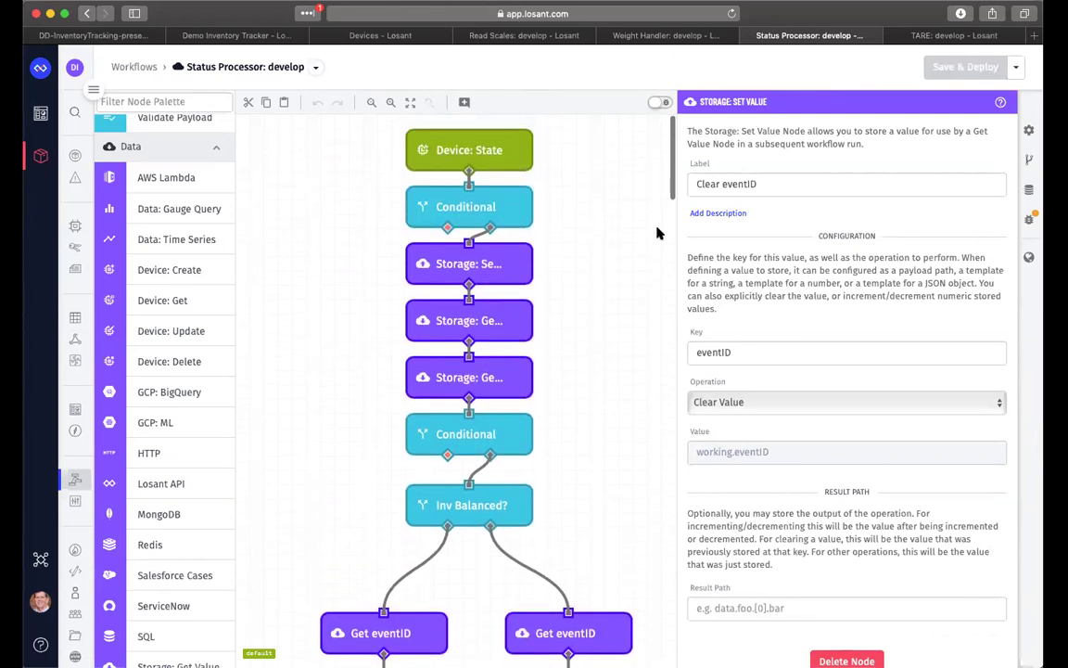
pyautogui.click(249, 42)
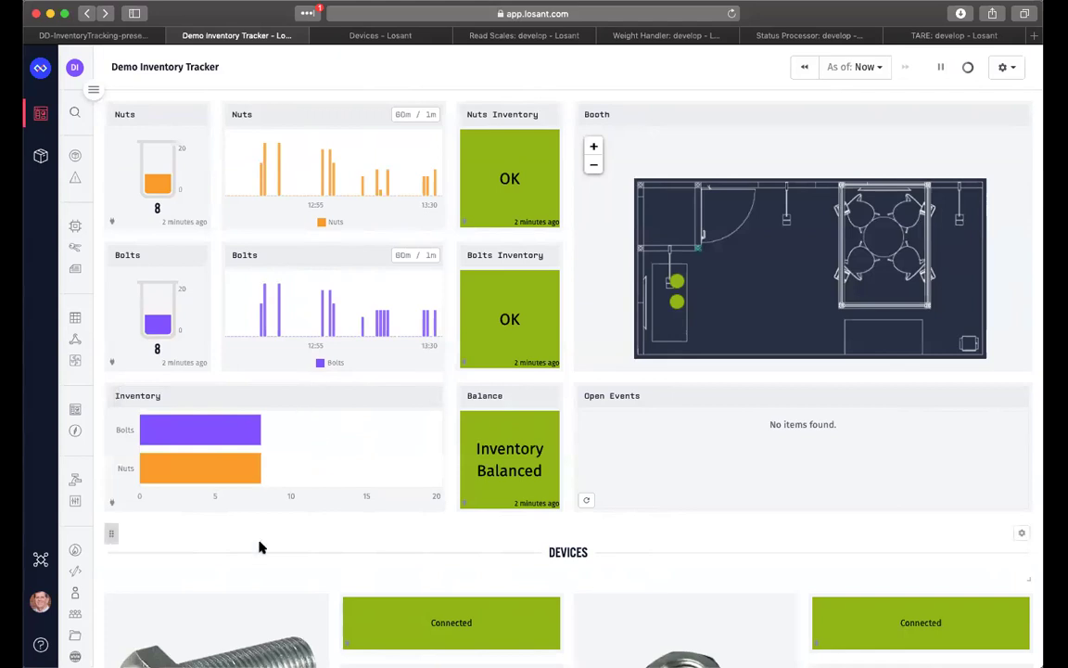
pyautogui.scroll(-2, 259, 548)
pyautogui.scroll(-4, 260, 547)
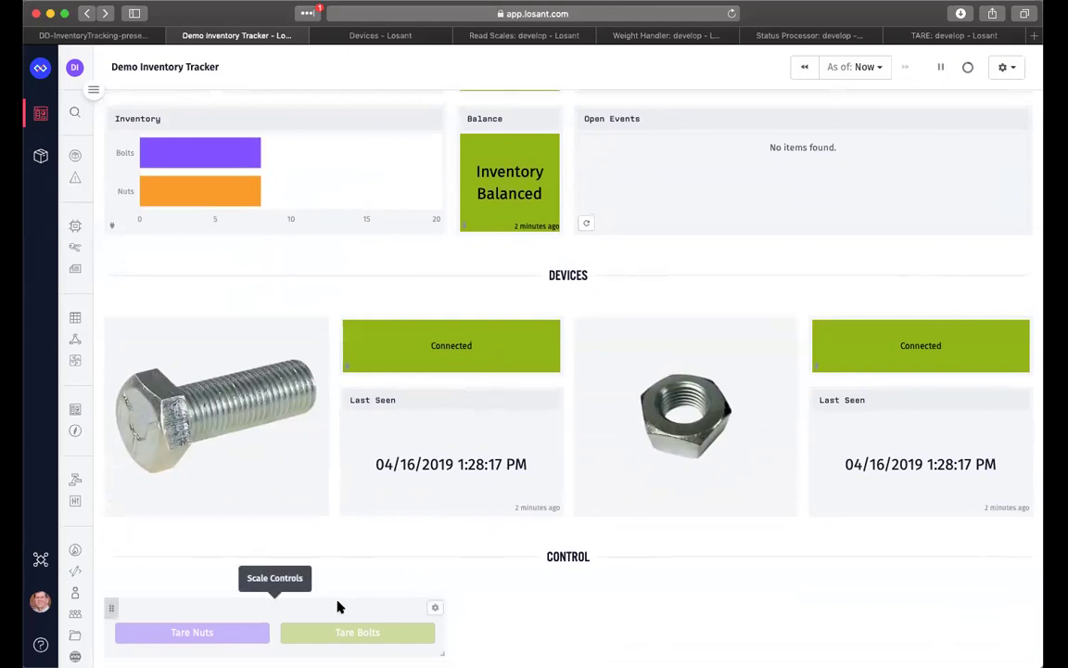
pyautogui.rightClick(349, 615)
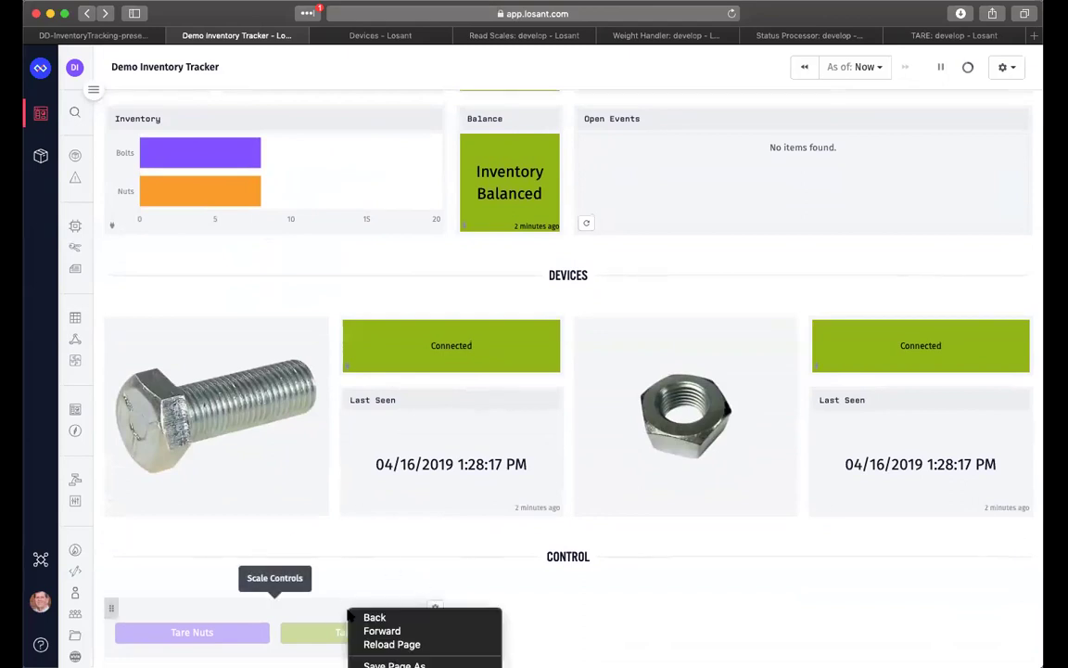
pyautogui.click(399, 579)
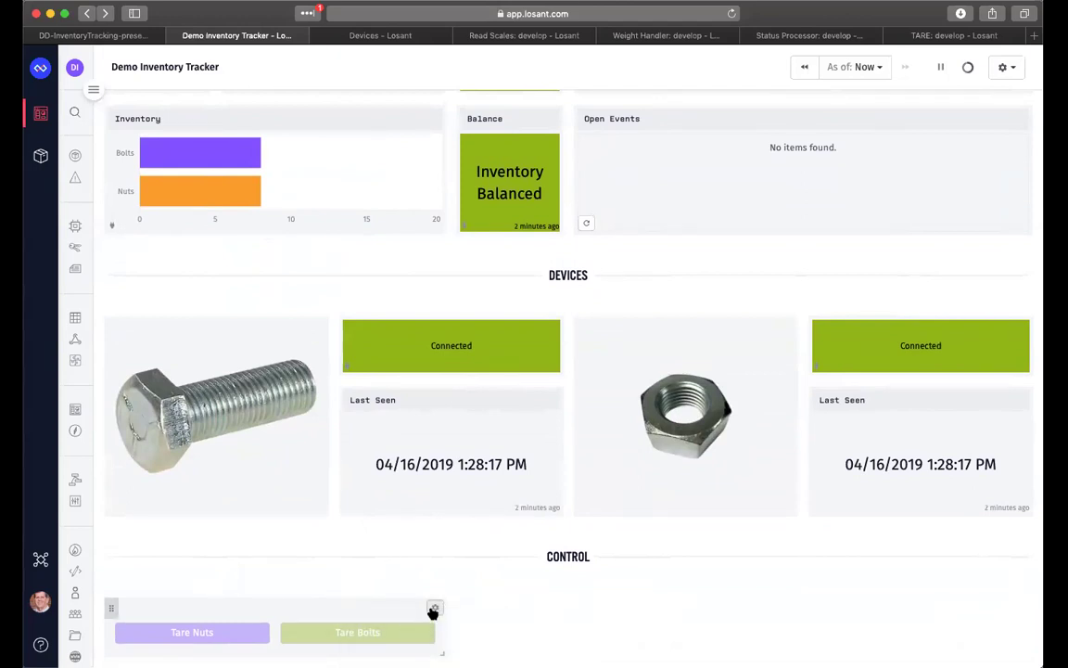
pyautogui.click(435, 607)
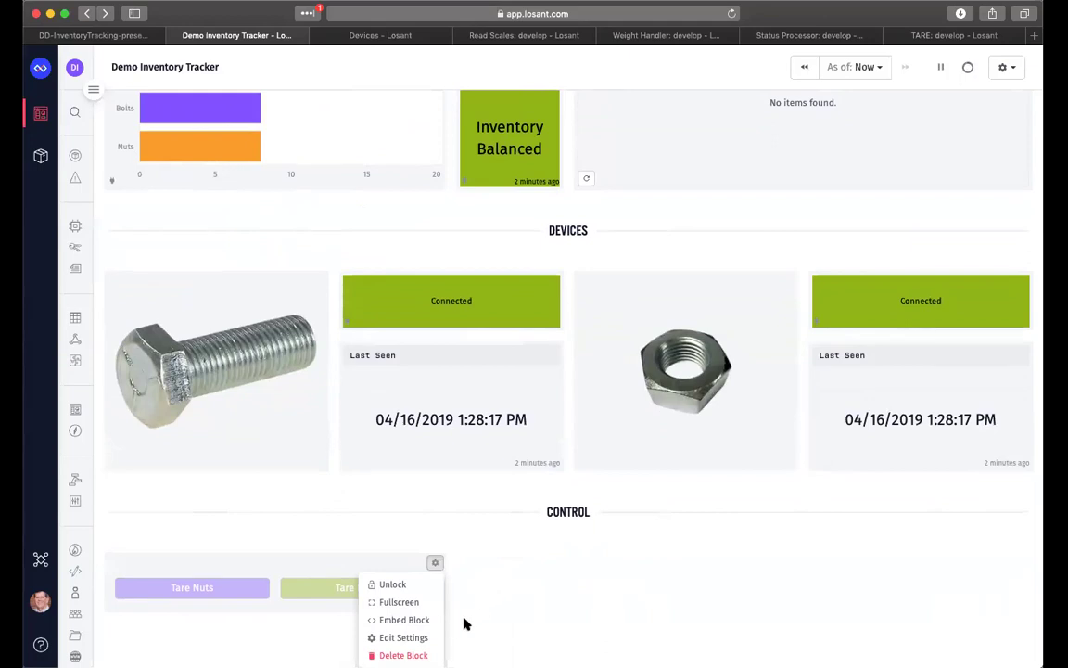
pyautogui.click(401, 589)
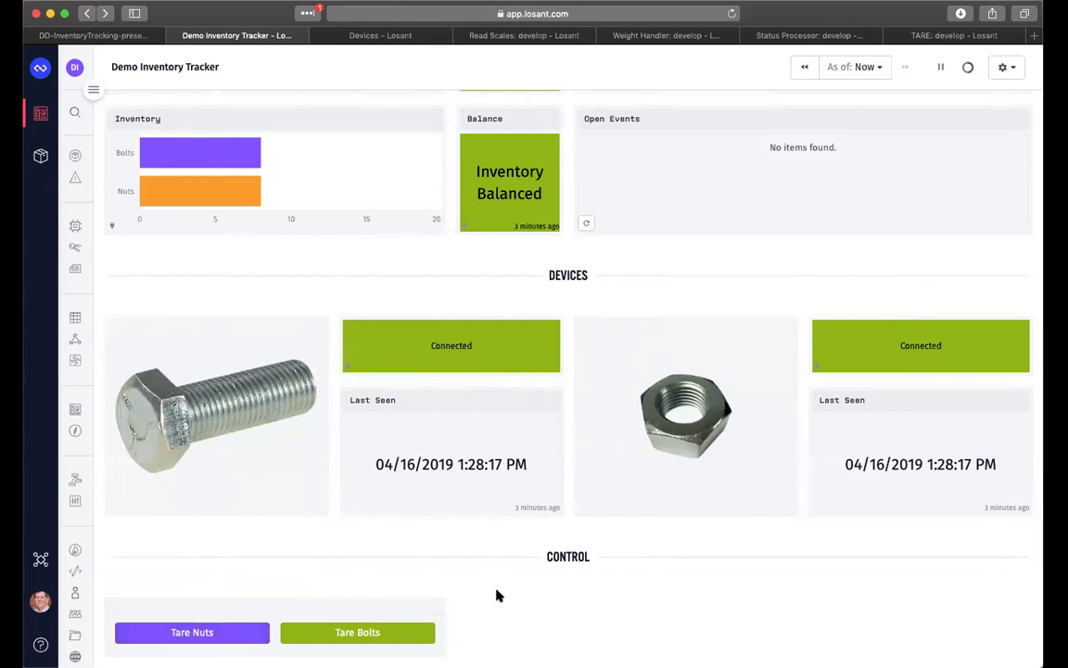
# - Open the Read Scales workflow and inspect the first left Serial: Write node sending \r at 9600 baud
pyautogui.click(524, 37)
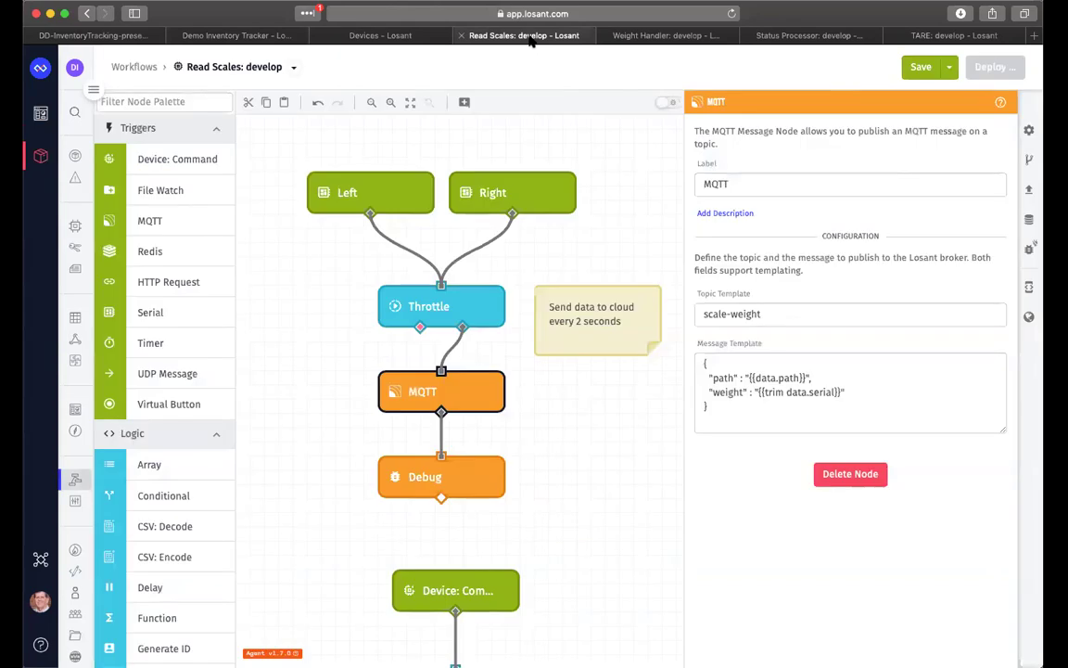
pyautogui.scroll(-5, 353, 384)
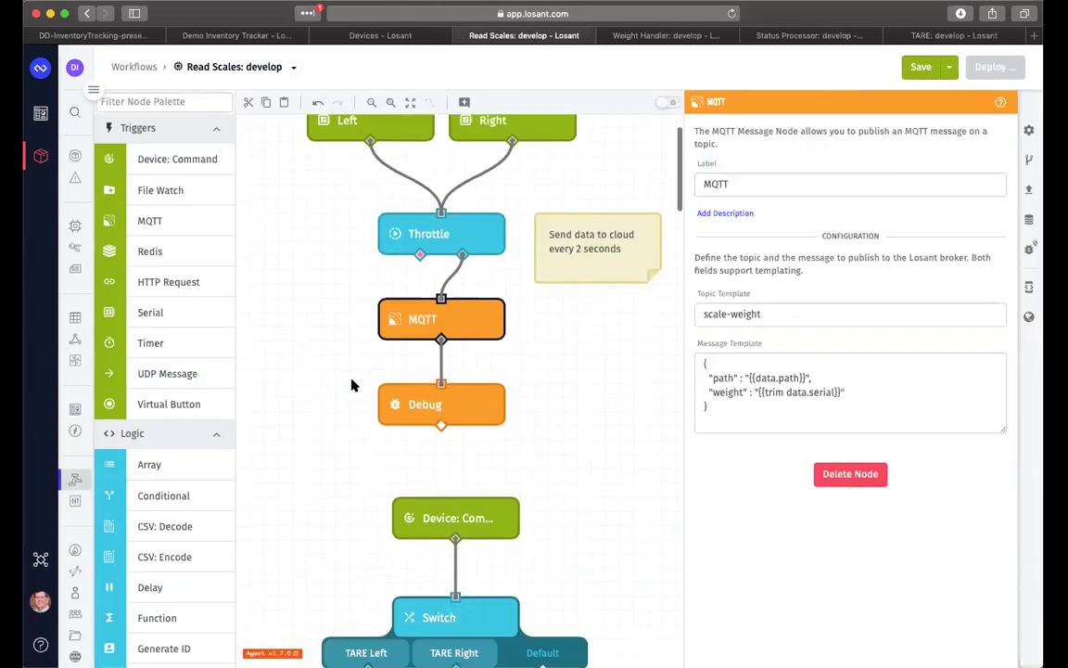
pyautogui.scroll(-8, 353, 384)
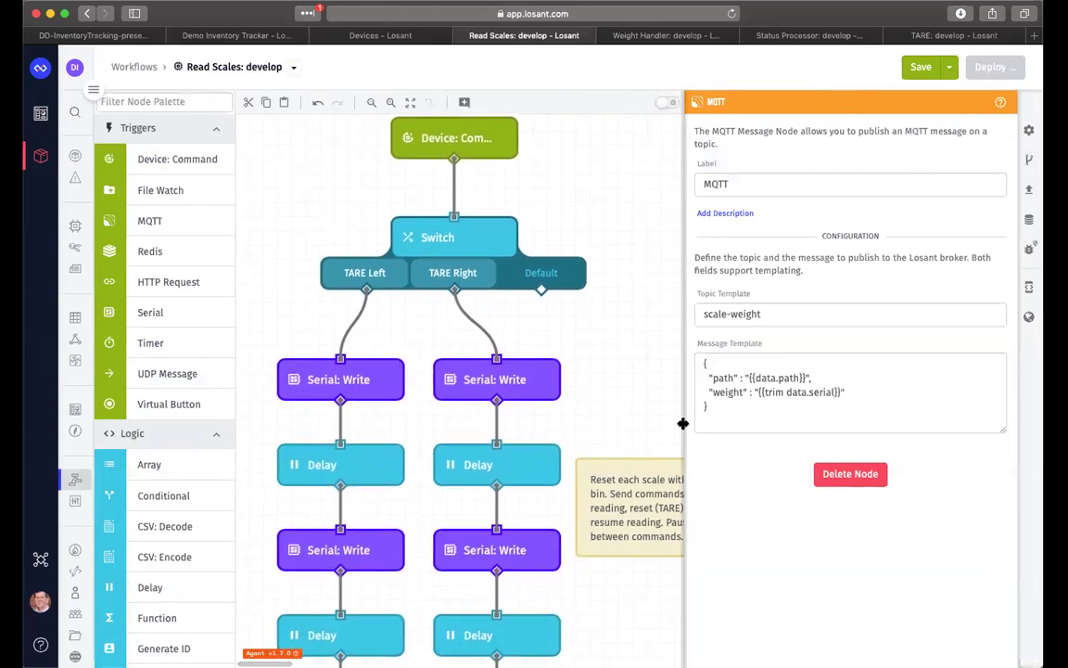
pyautogui.moveTo(685, 420)
pyautogui.mouseDown()
pyautogui.moveTo(751, 410)
pyautogui.moveTo(676, 415)
pyautogui.mouseUp()
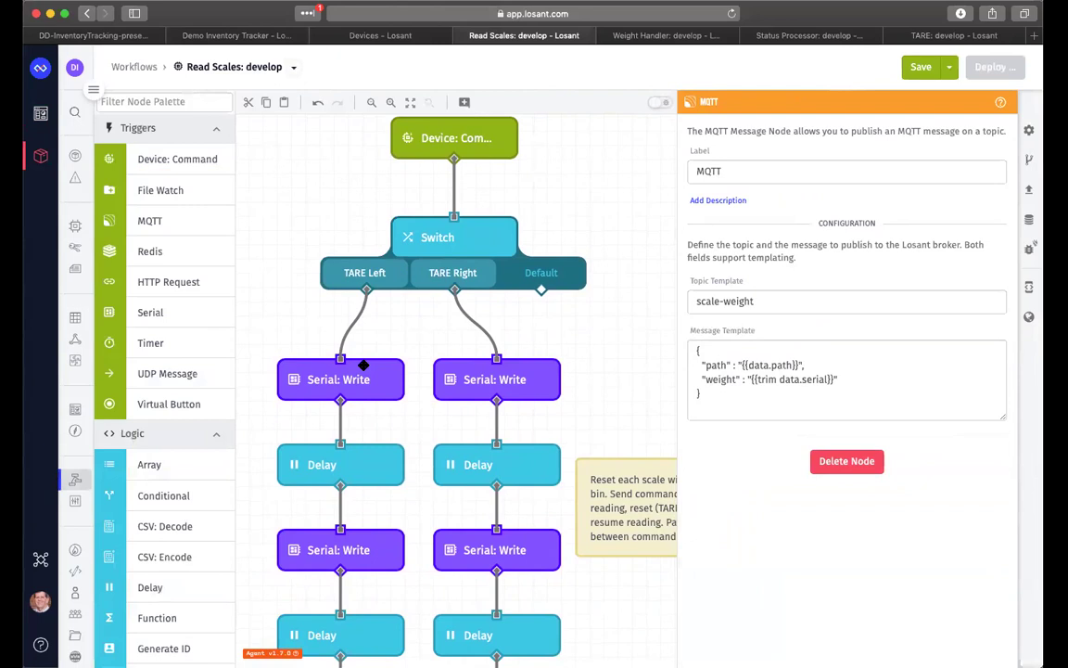
pyautogui.click(362, 378)
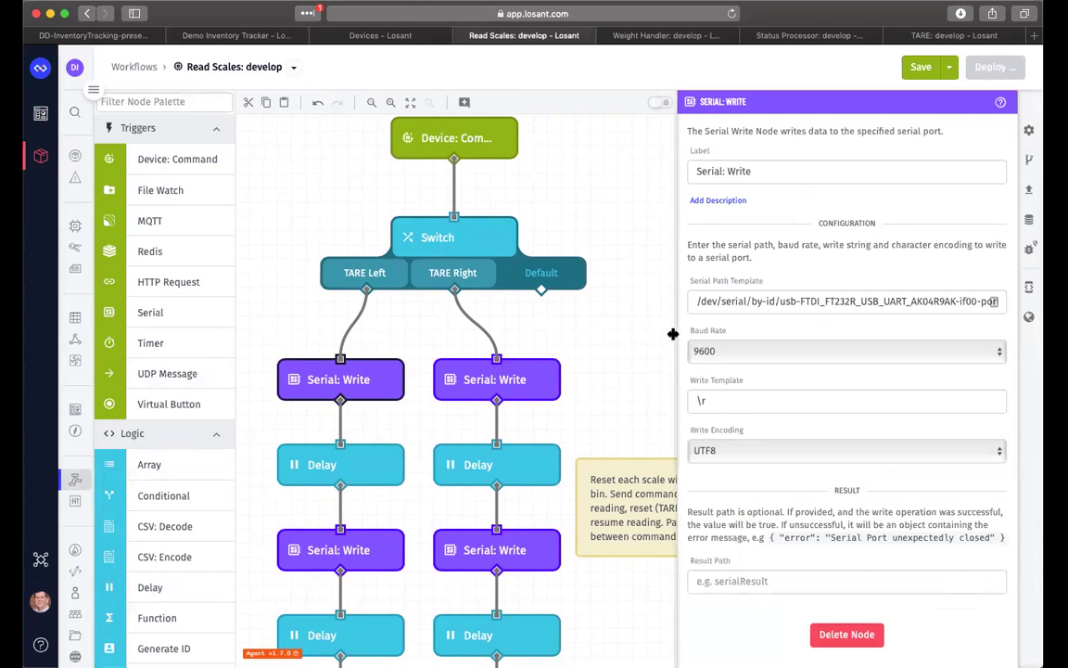
pyautogui.moveTo(676, 333); pyautogui.dragTo(631, 334)
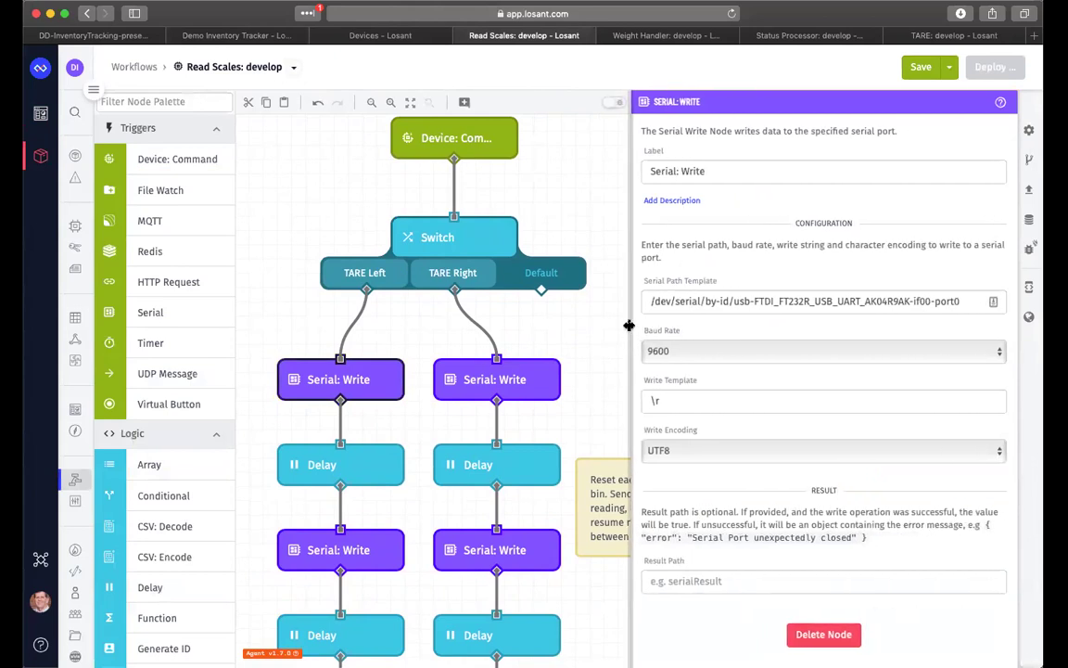
pyautogui.click(681, 397)
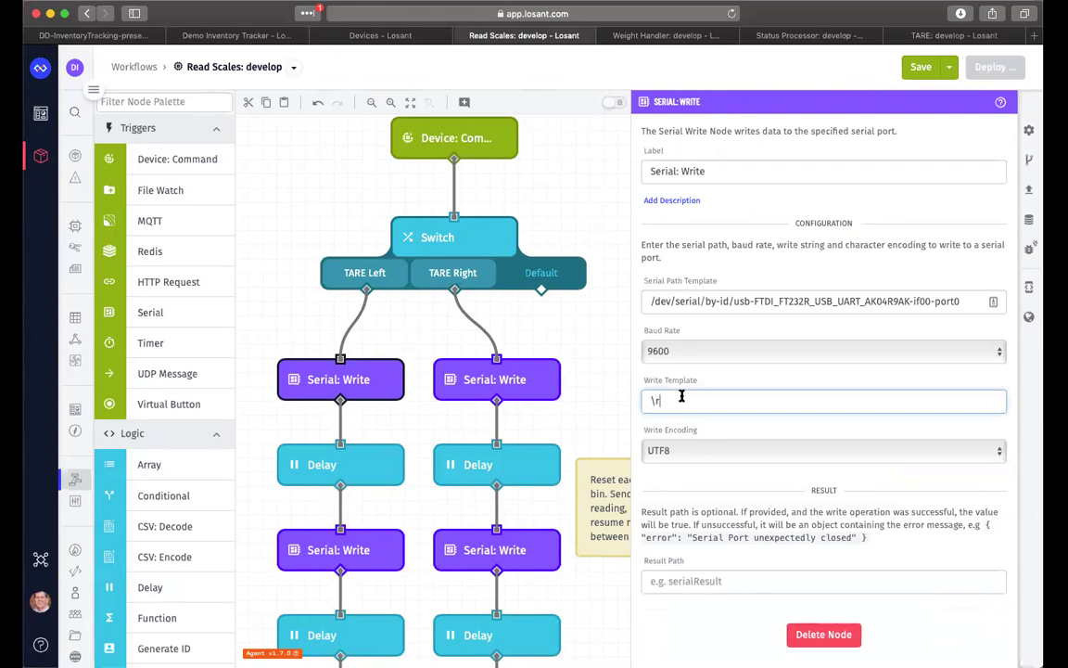
# - Show the left branch's Delay and next Serial: Write settings, ending at the final write sending \rWC\r
pyautogui.click(393, 464)
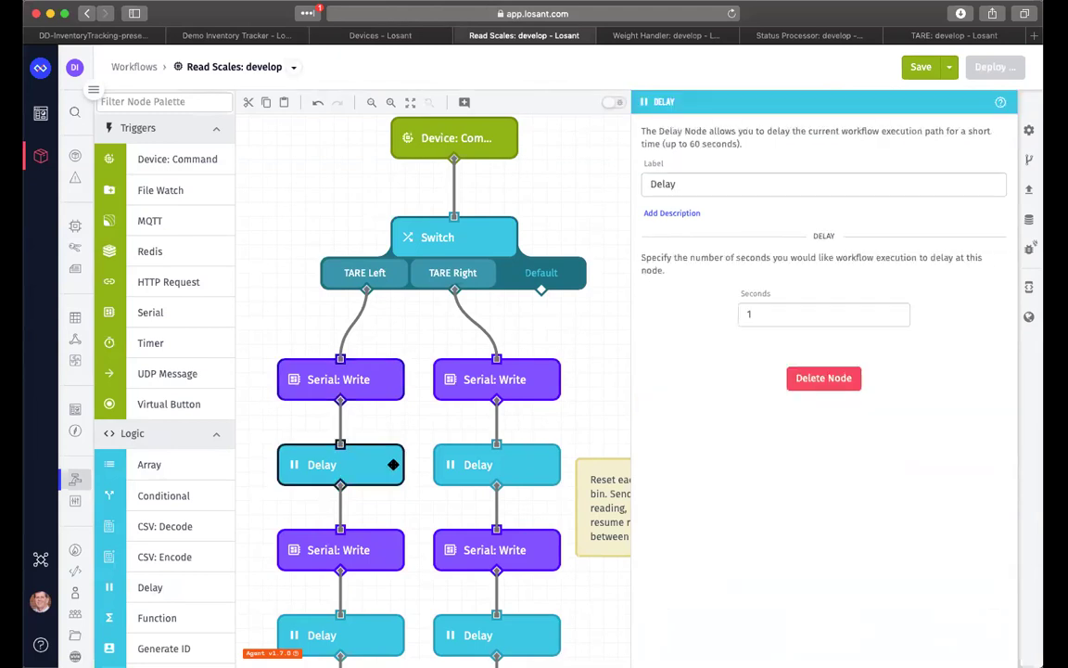
pyautogui.click(375, 547)
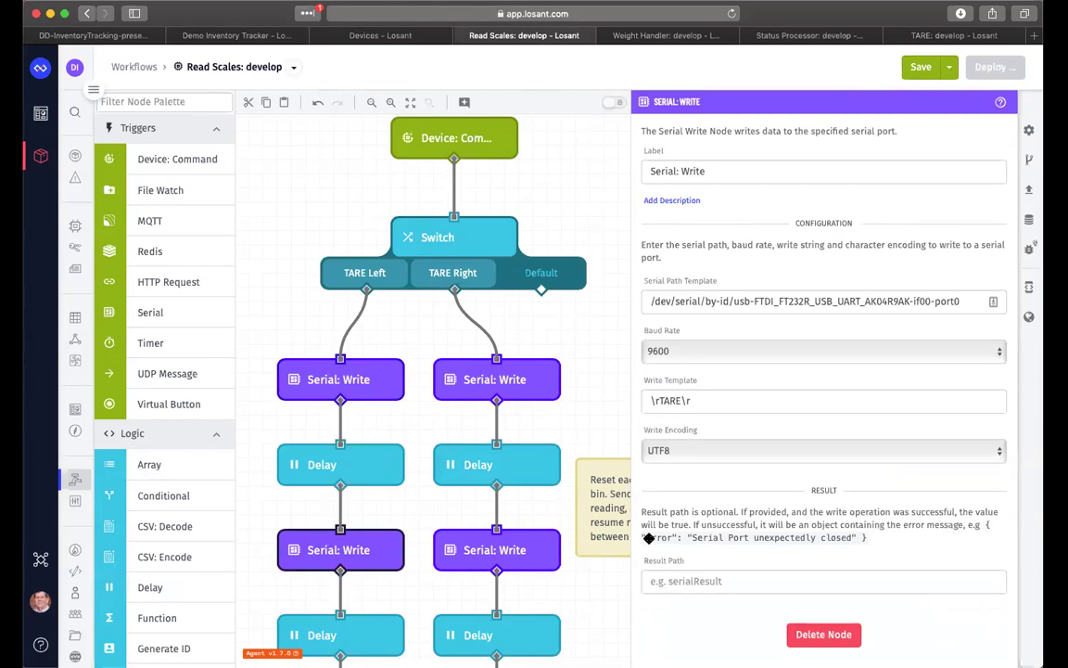
pyautogui.scroll(-5, 325, 538)
pyautogui.click(346, 475)
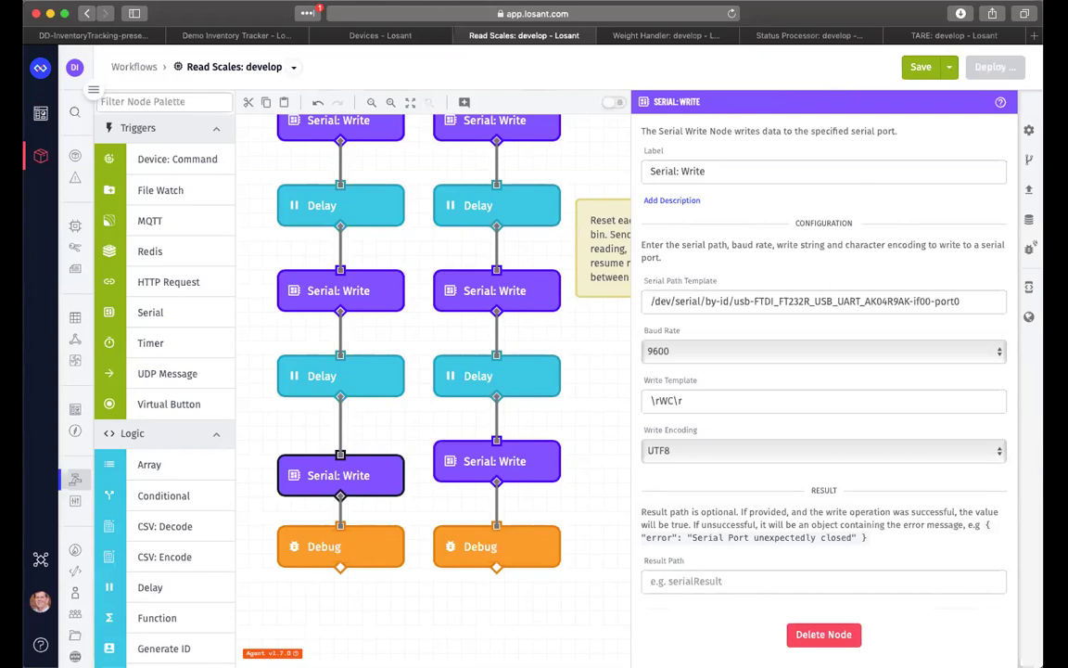
pyautogui.moveTo(56, 339)
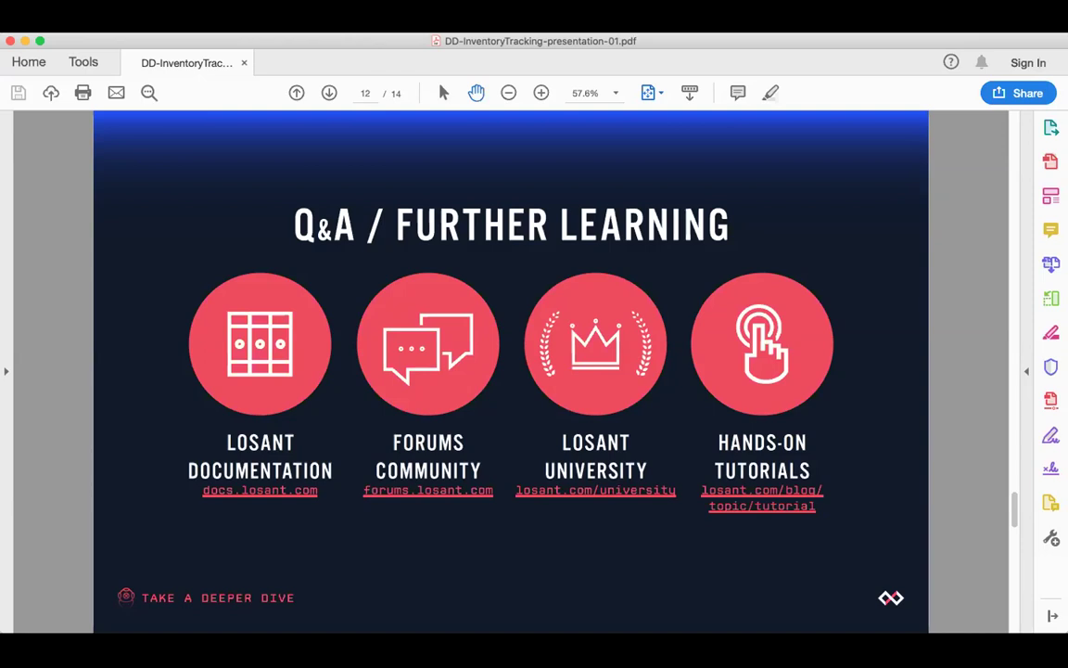
# - Advance to page 13, the Save the Date slide announcing the April 30 platform update
pyautogui.press('Right')
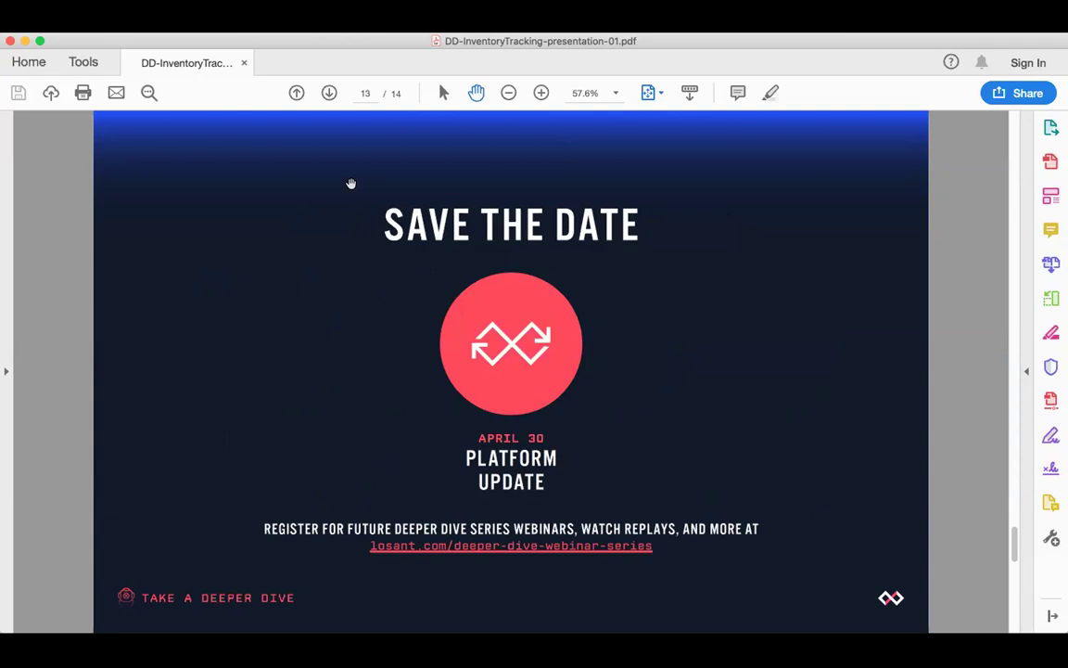
# - Go back to page 12, the Q&A / Further Learning slide listing Losant resource links
pyautogui.press('Left')
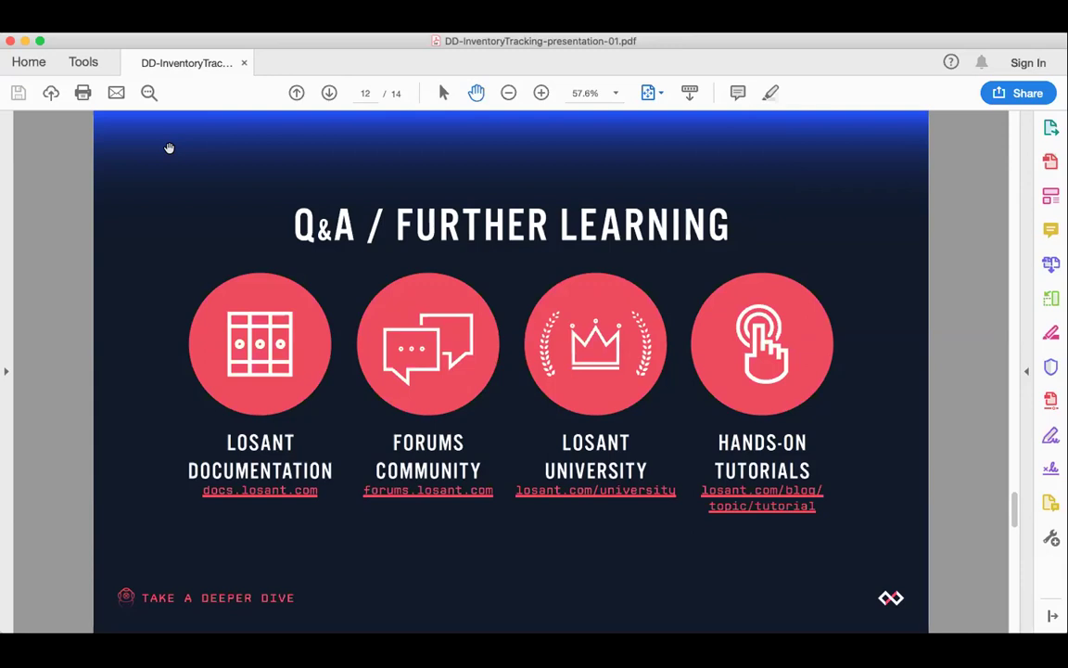
pyautogui.press('Right')
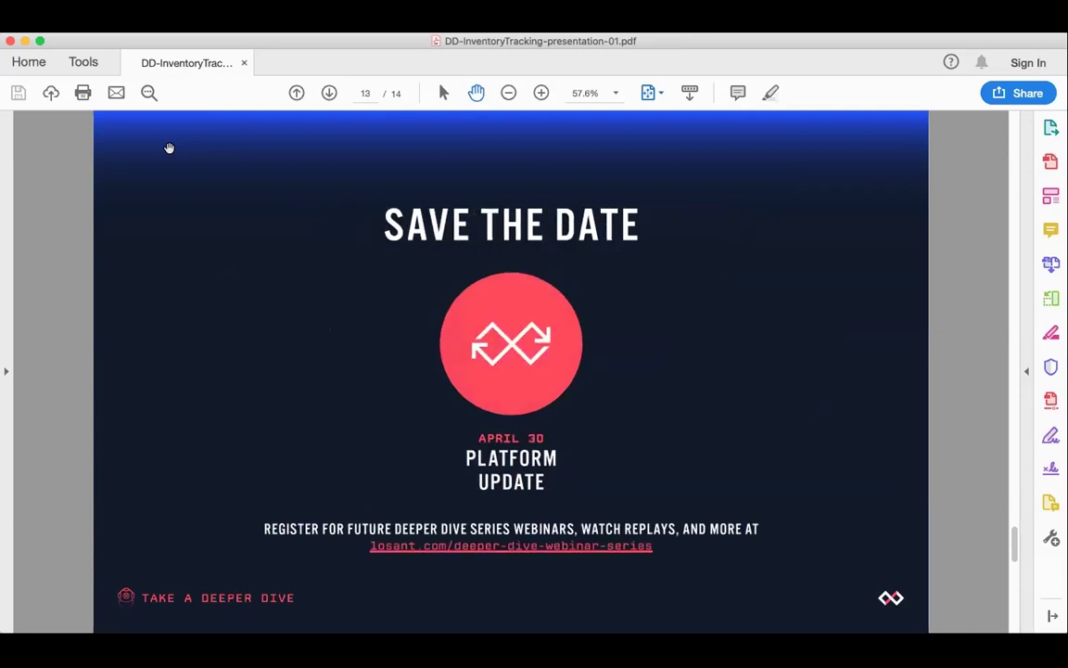